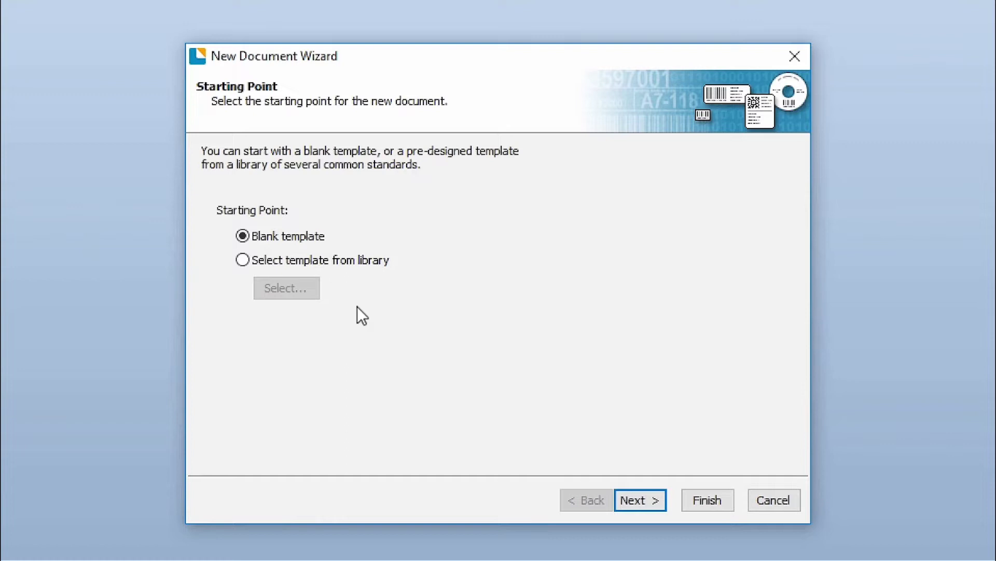
Keep the Blank template and select the EasyCoder PX6i (203 dpi) - DP printer.
click(646, 500)
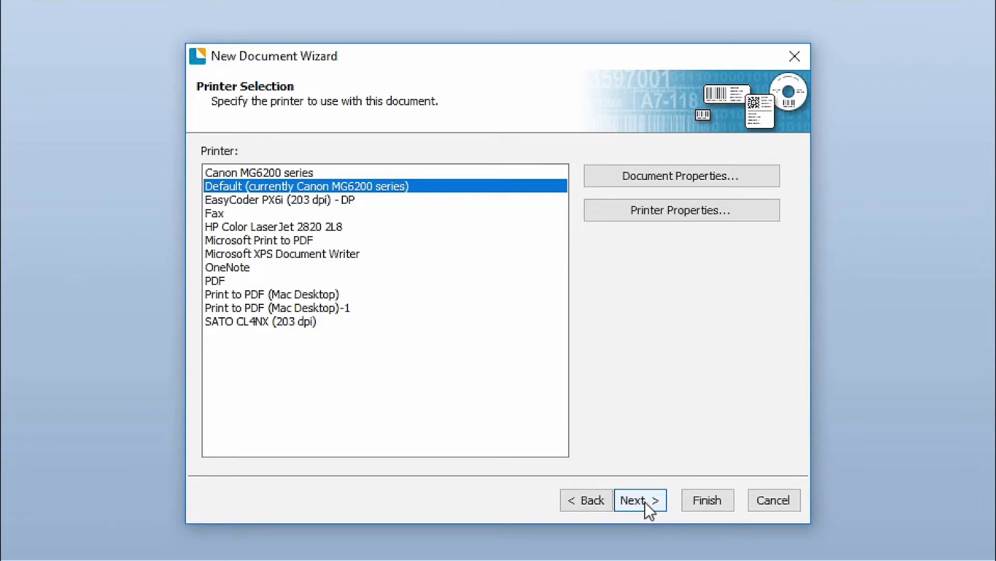
click(330, 200)
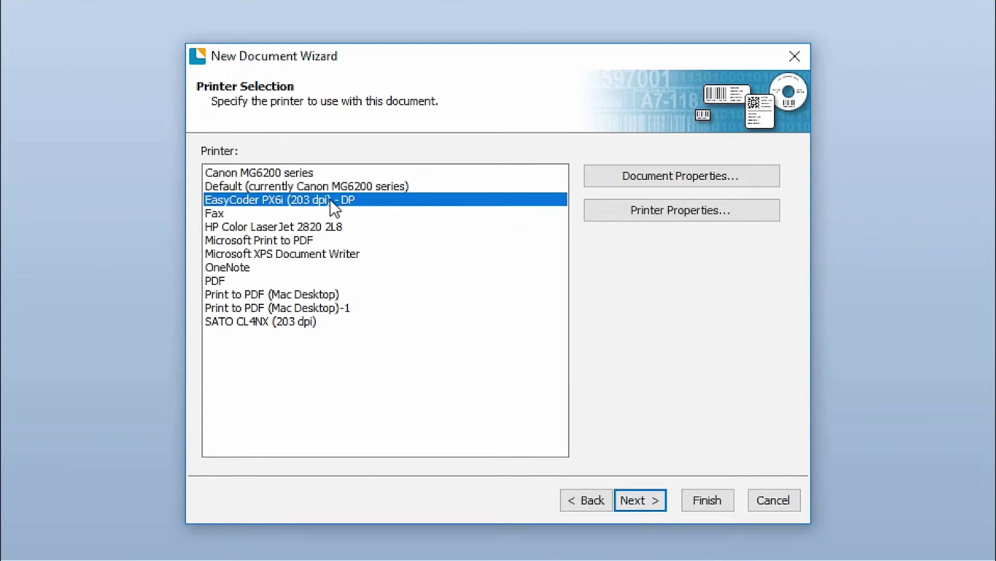
Pick the predefined 04.500x02.500 stock, skip the background, and finish creating the document.
click(639, 501)
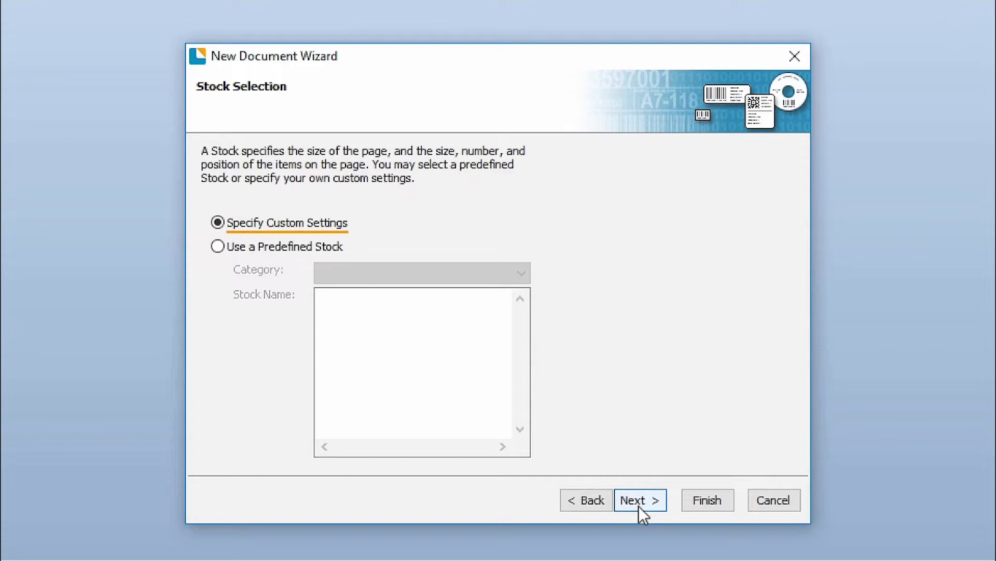
click(219, 246)
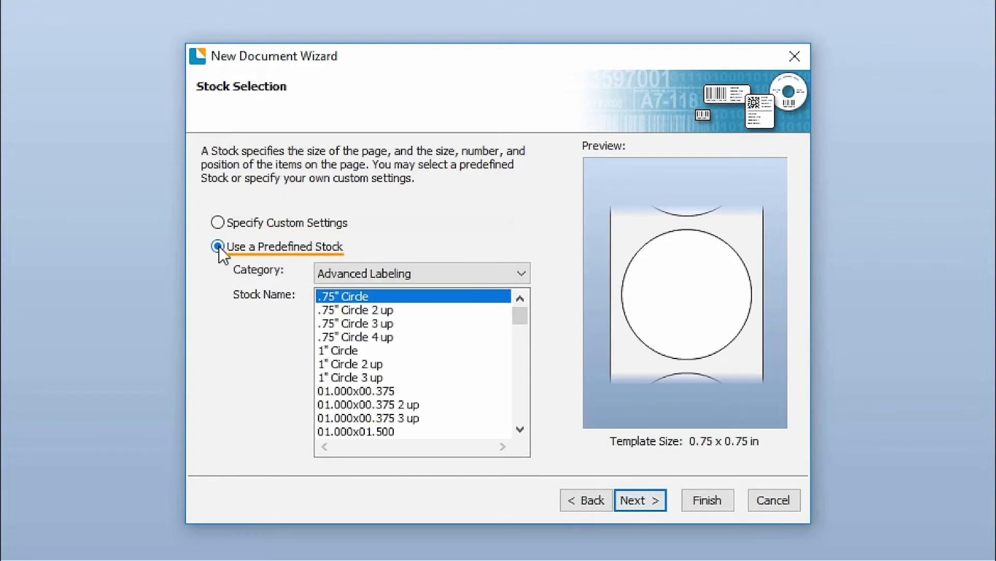
drag(519, 319, 523, 431)
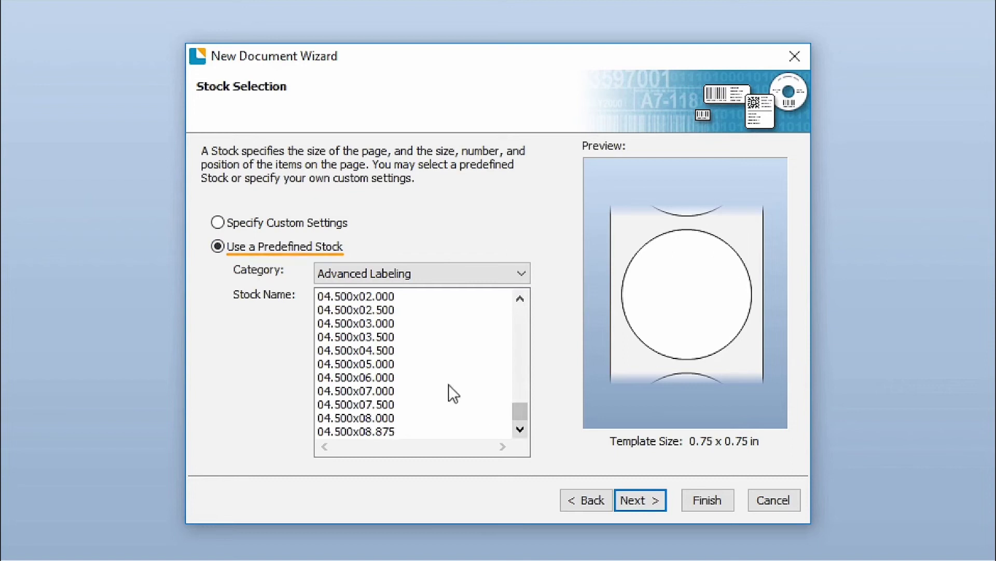
click(389, 310)
click(647, 502)
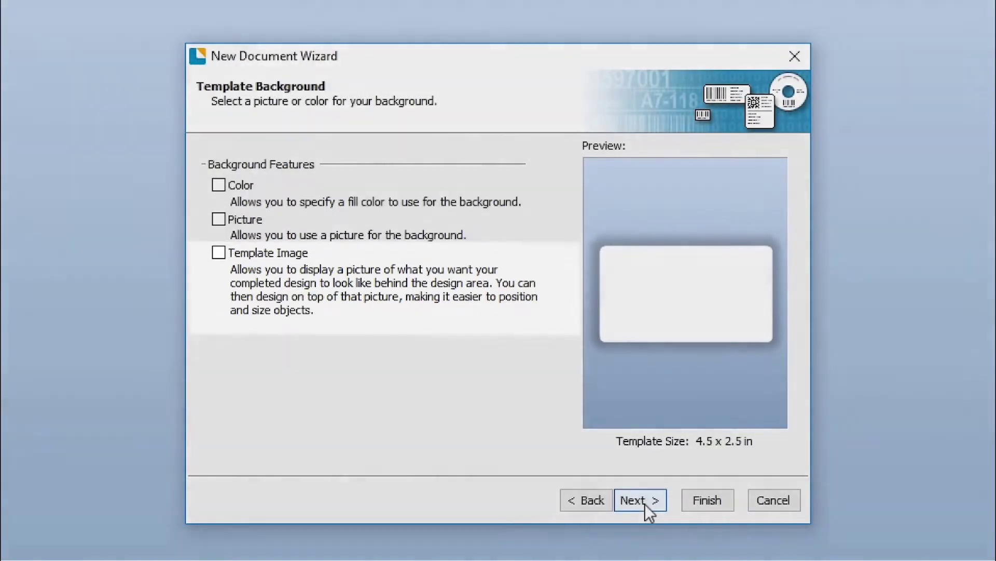
click(640, 500)
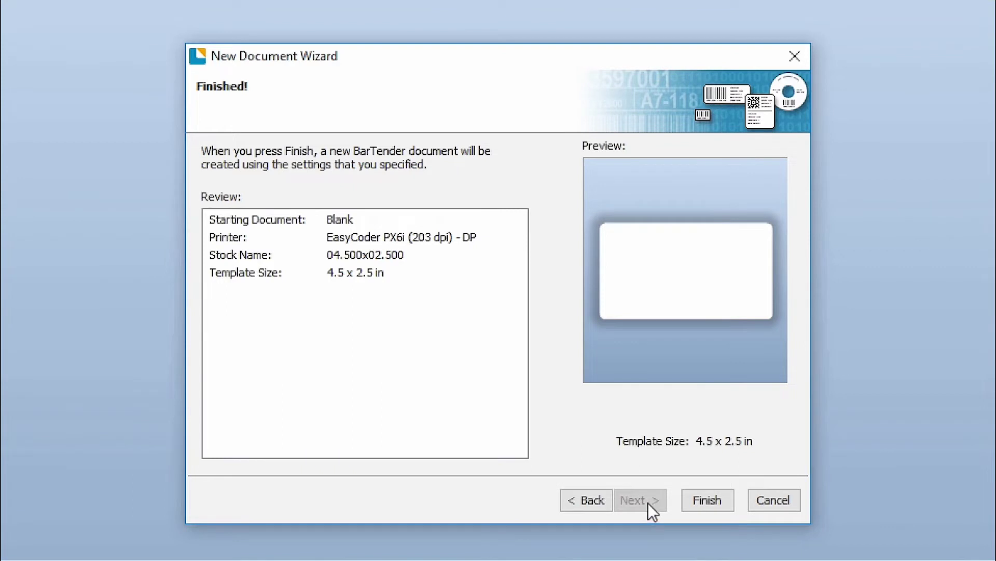
click(724, 504)
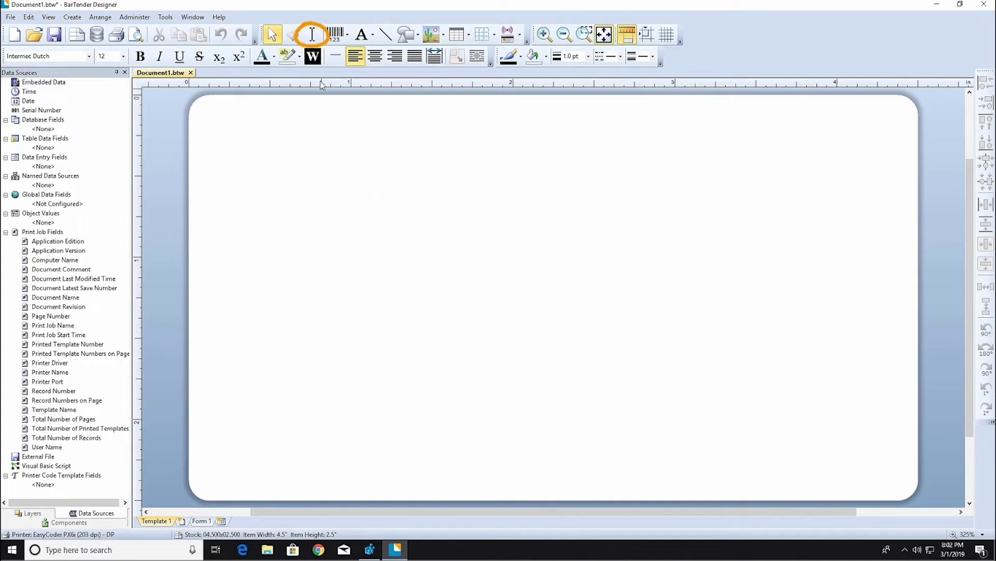
Add a text object reading 'AISI 309 SS 14' on the label's right side.
click(313, 36)
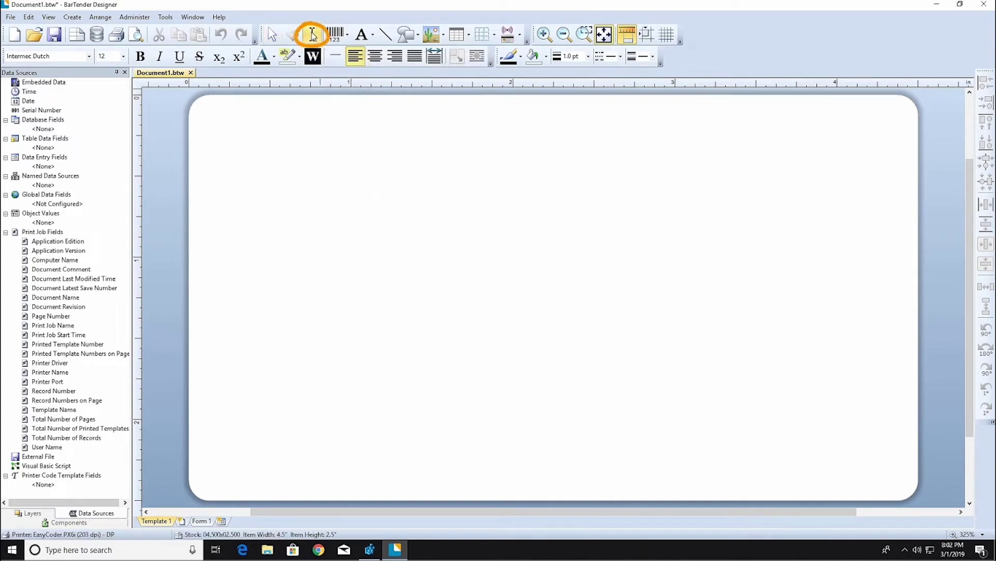
click(587, 217)
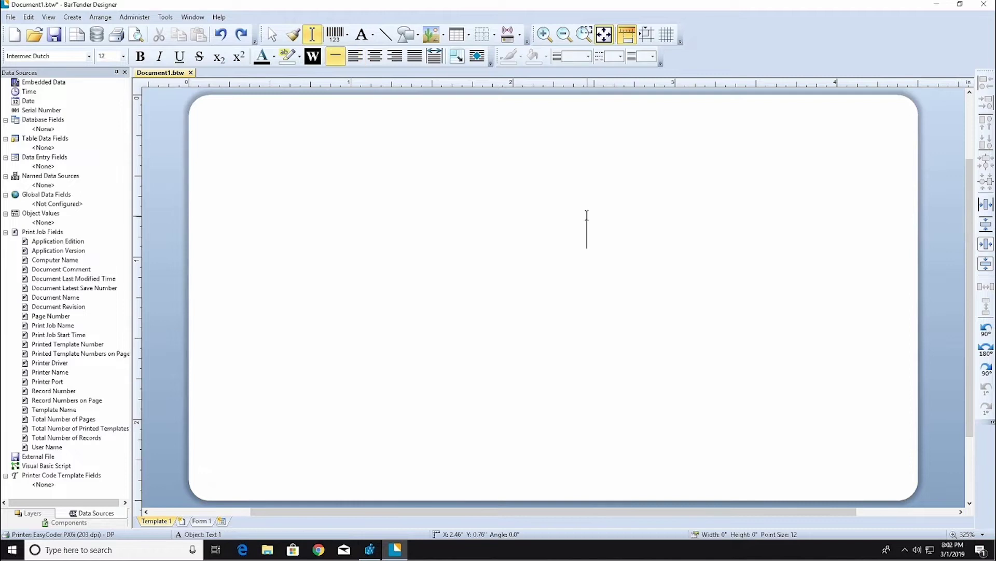
text(AISI 309)
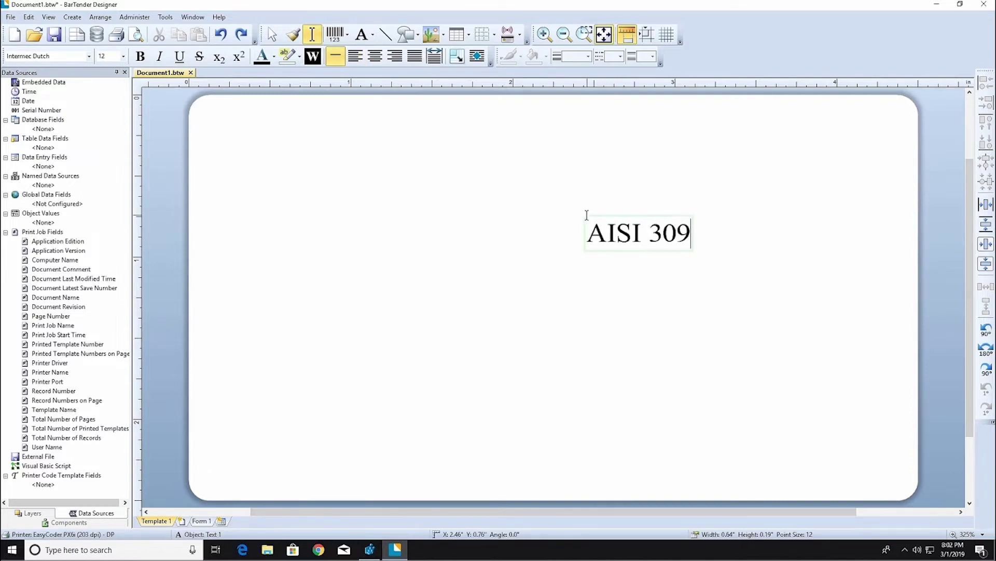
text( SS 14)
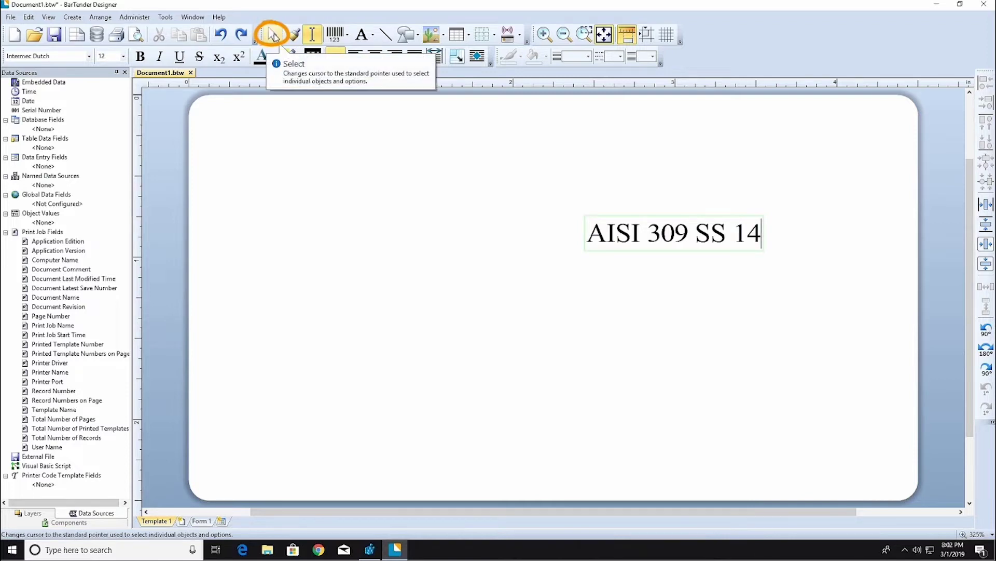
click(274, 36)
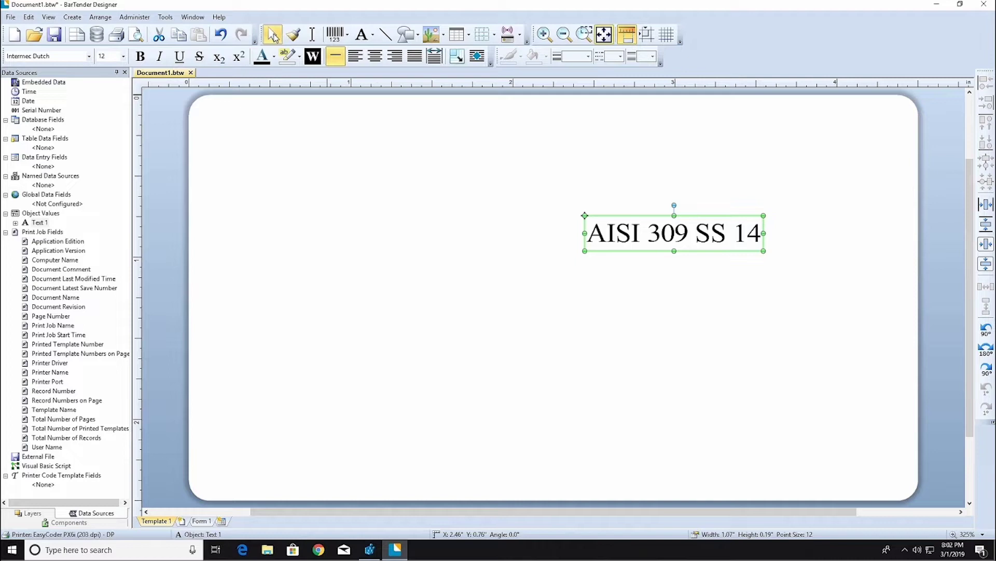
click(137, 60)
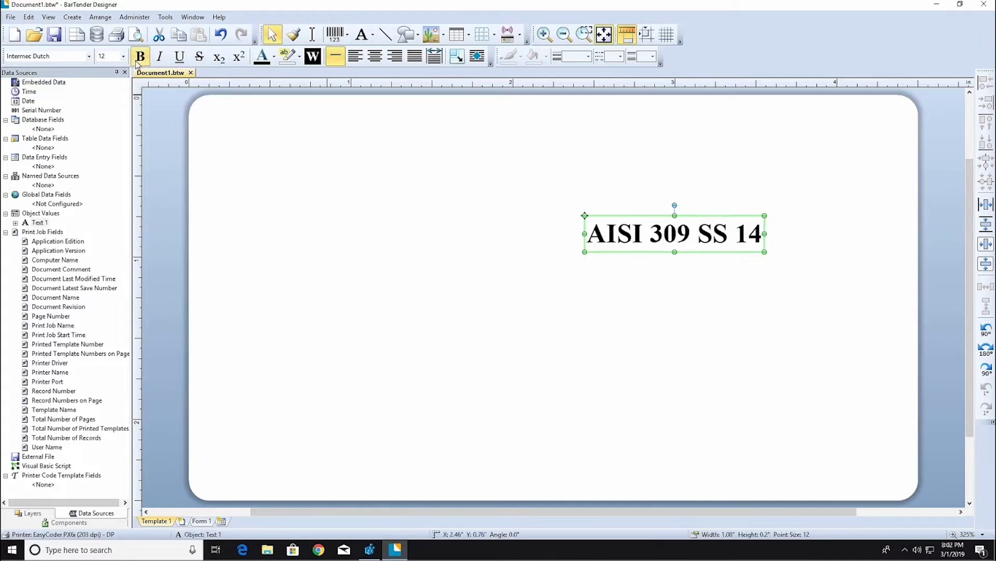
click(123, 56)
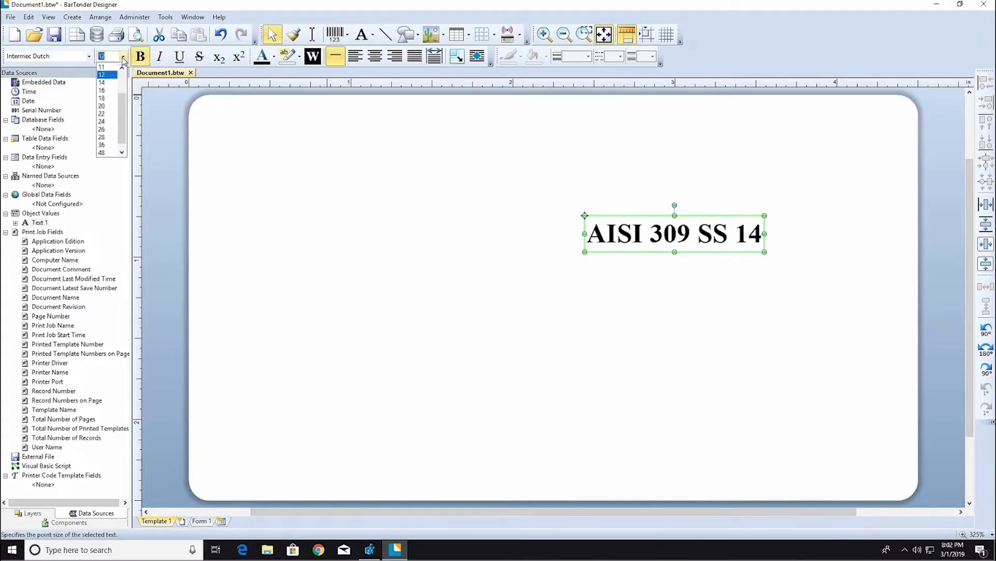
click(107, 91)
click(90, 56)
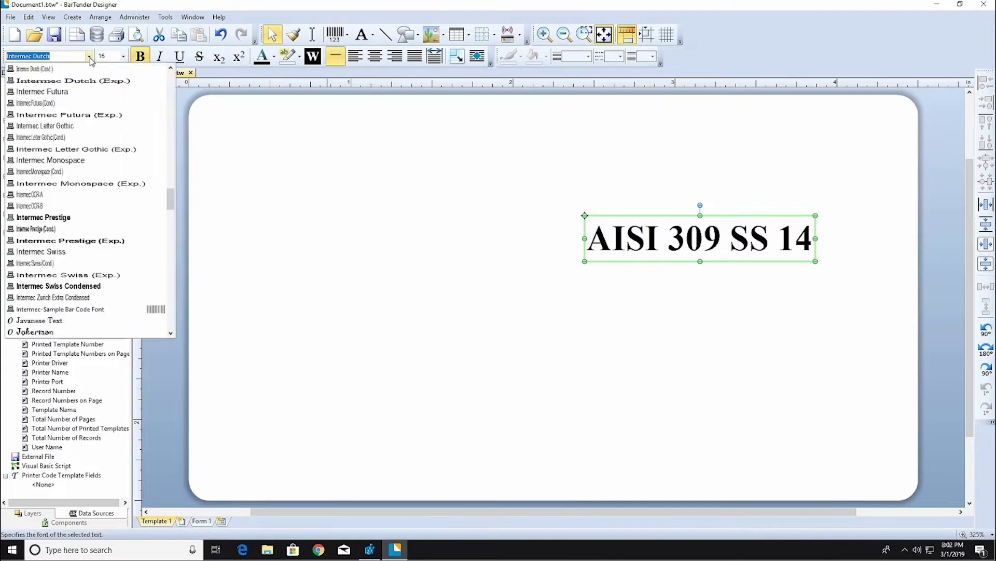
drag(170, 199, 170, 73)
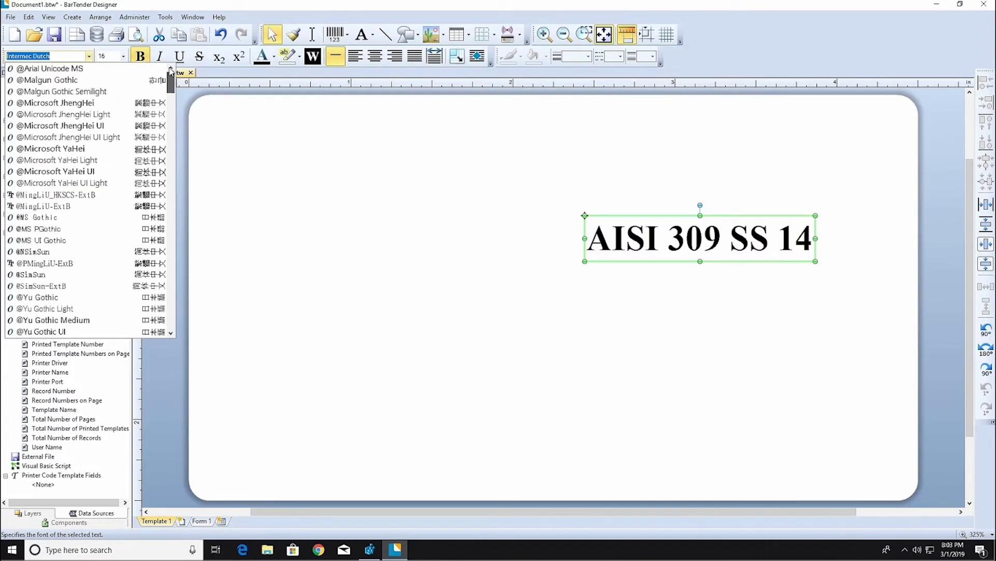
click(95, 69)
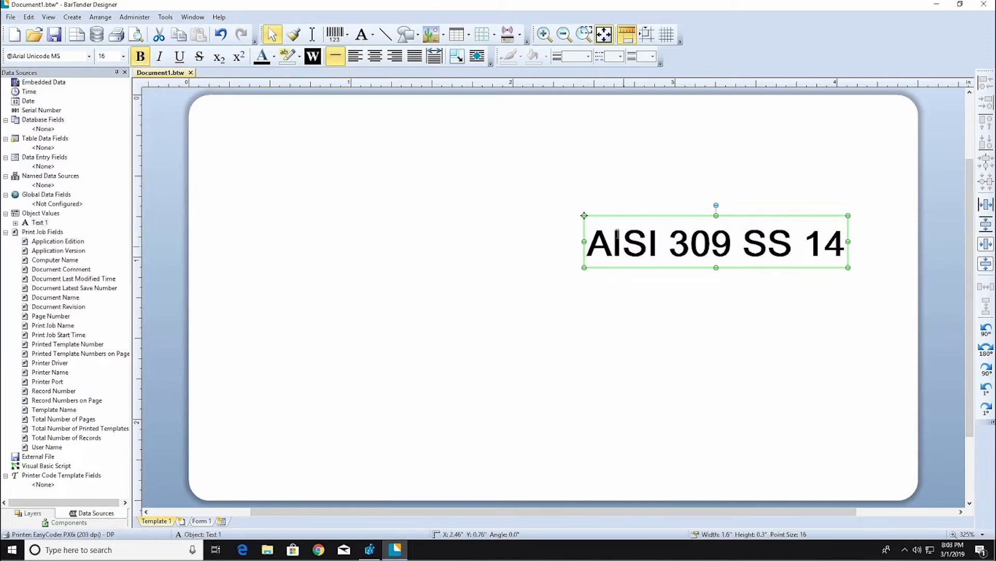
Enlarge the AISI text to about 27.1 pt and move it to the label's top right.
drag(612, 217, 574, 170)
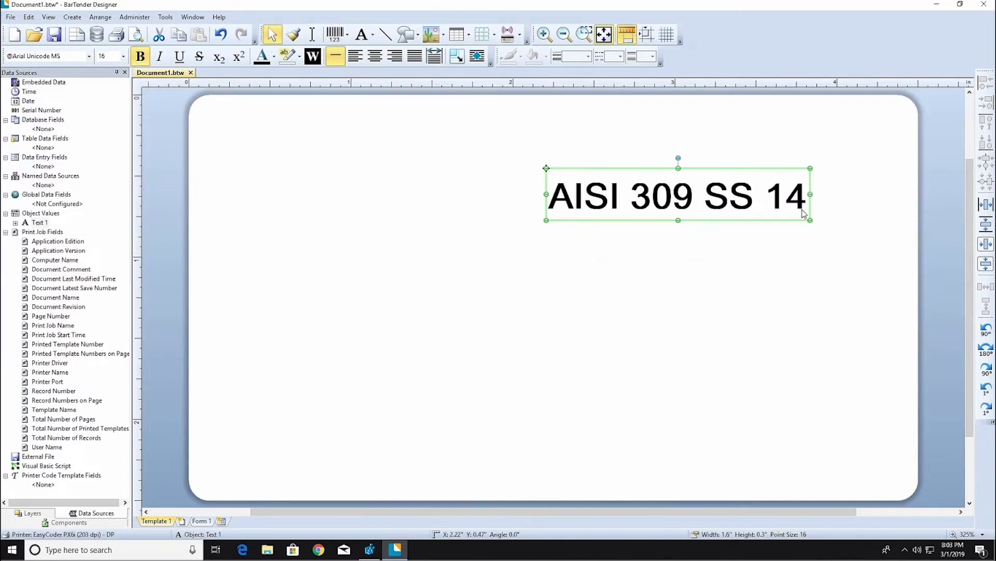
drag(811, 194, 882, 194)
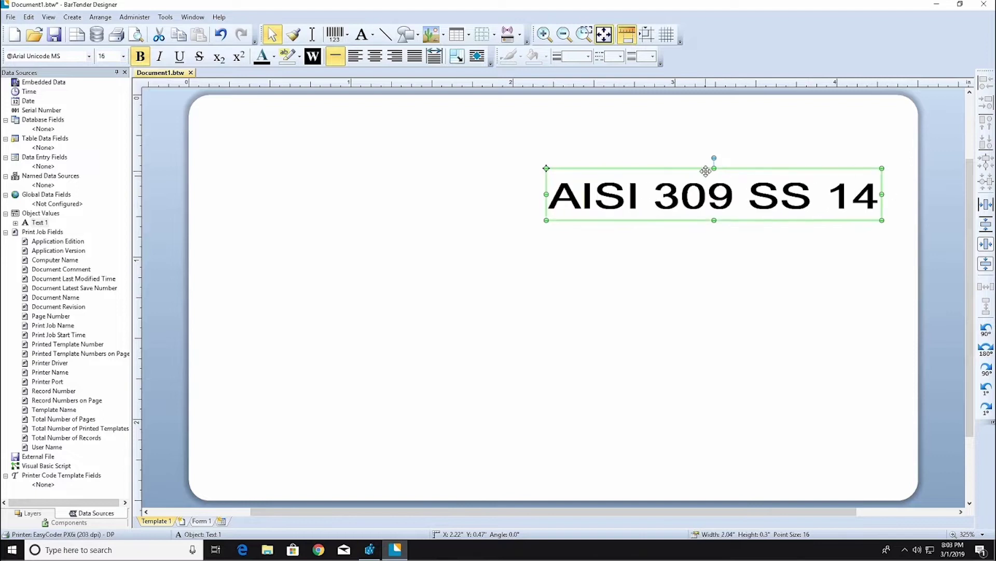
drag(714, 168, 714, 137)
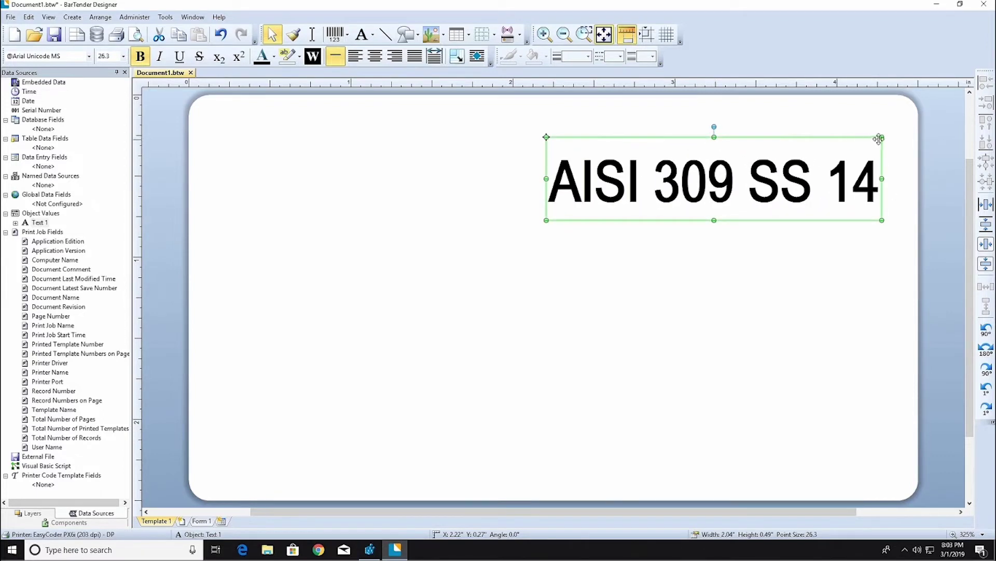
mouse_move(883, 136)
mouse_down()
mouse_move(894, 111)
mouse_move(895, 125)
mouse_up()
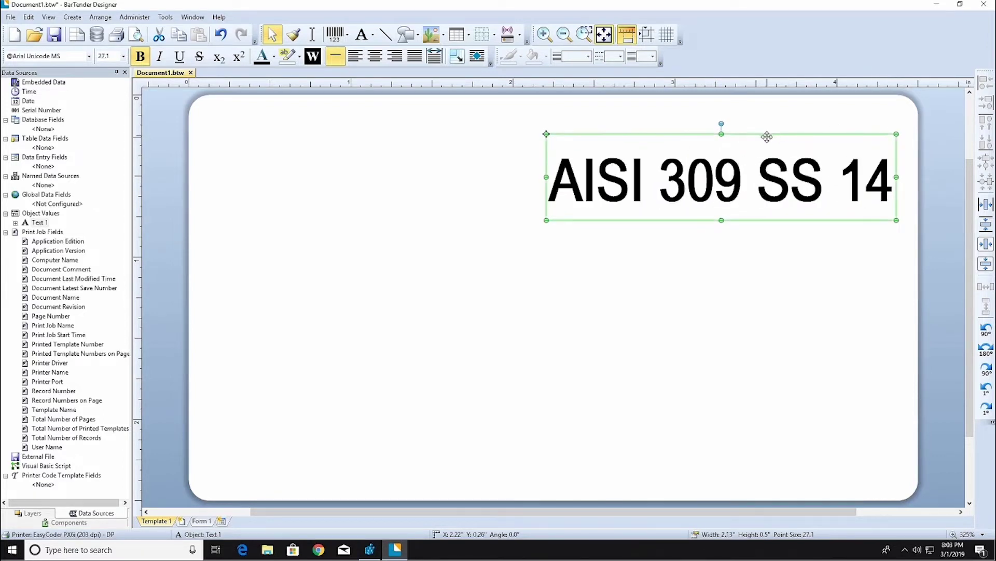
drag(768, 138, 766, 110)
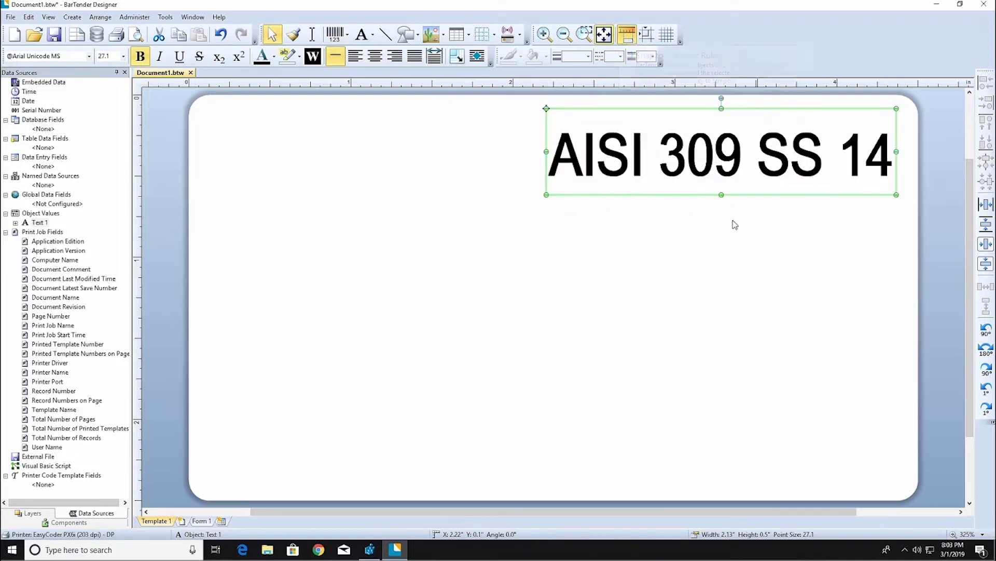
click(422, 285)
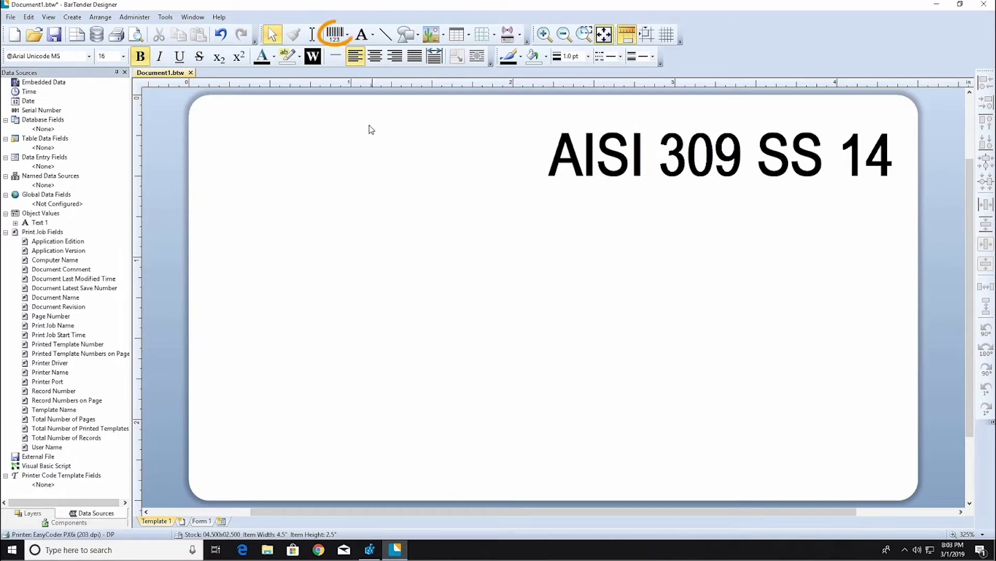
Insert a Code 128 barcode on the lower middle of the label.
click(348, 42)
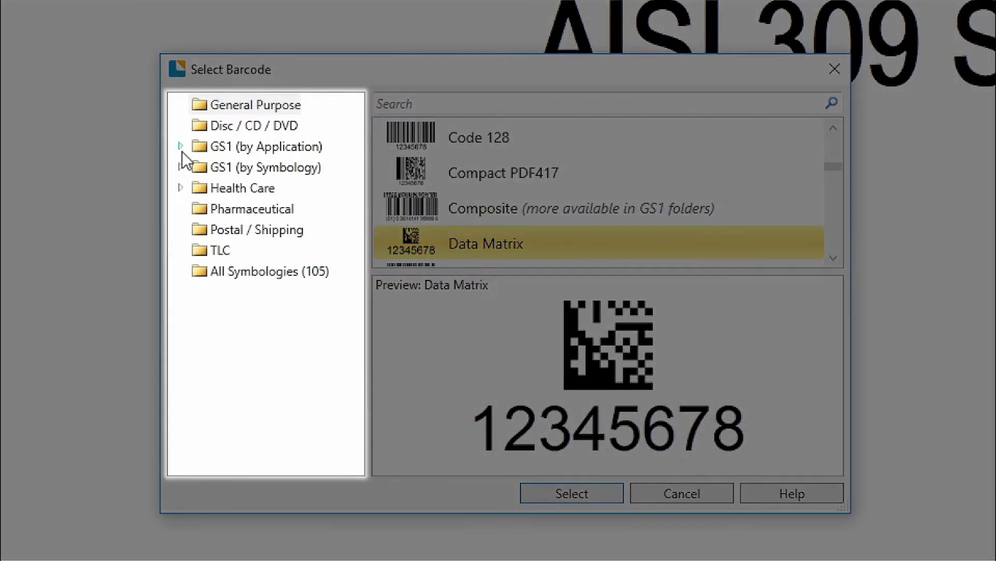
click(180, 147)
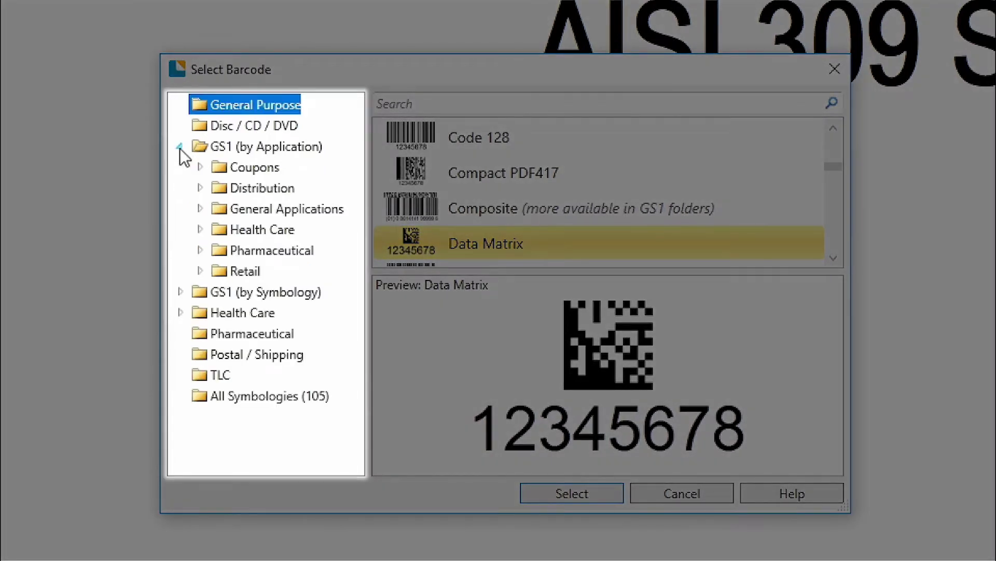
click(181, 291)
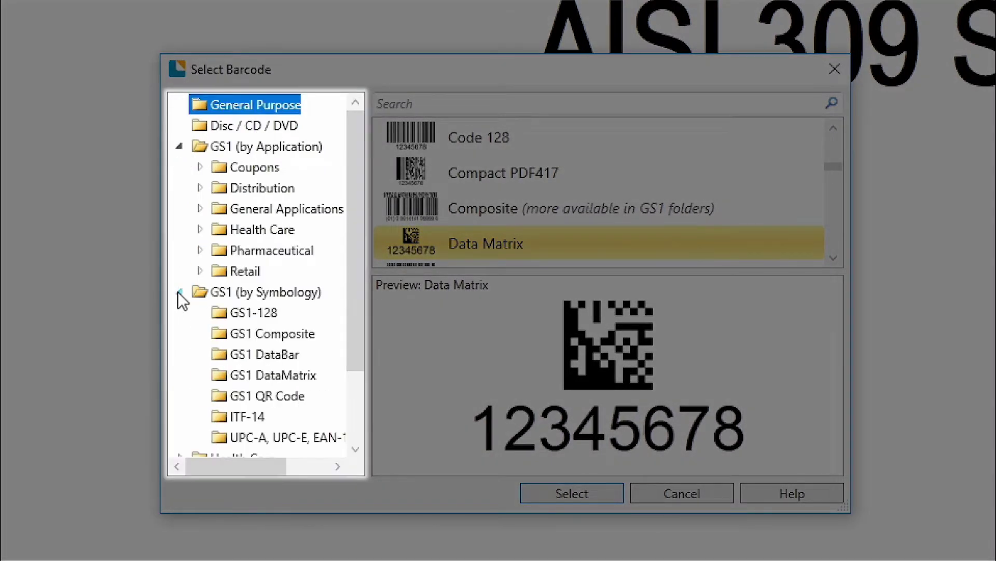
click(452, 130)
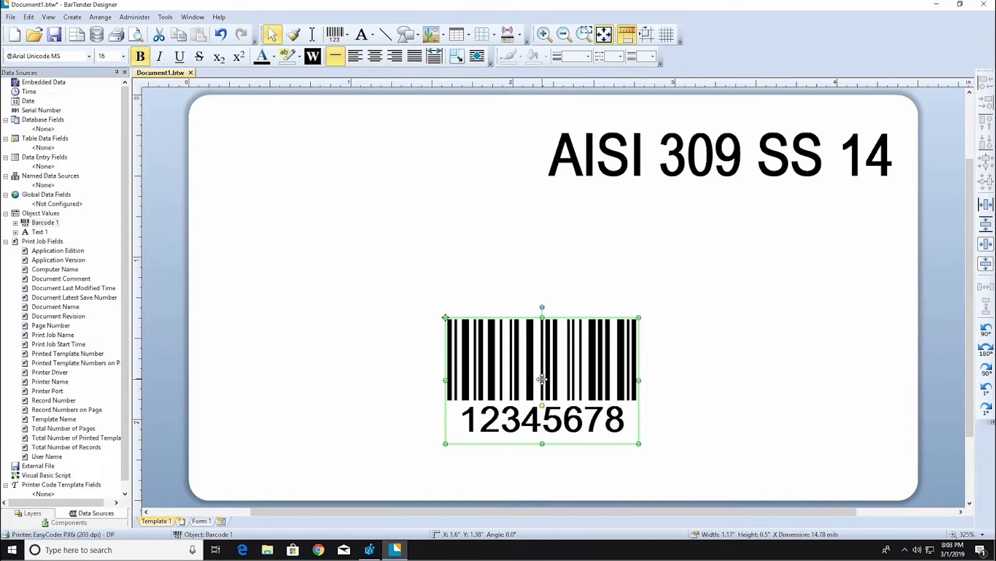
right_click(487, 329)
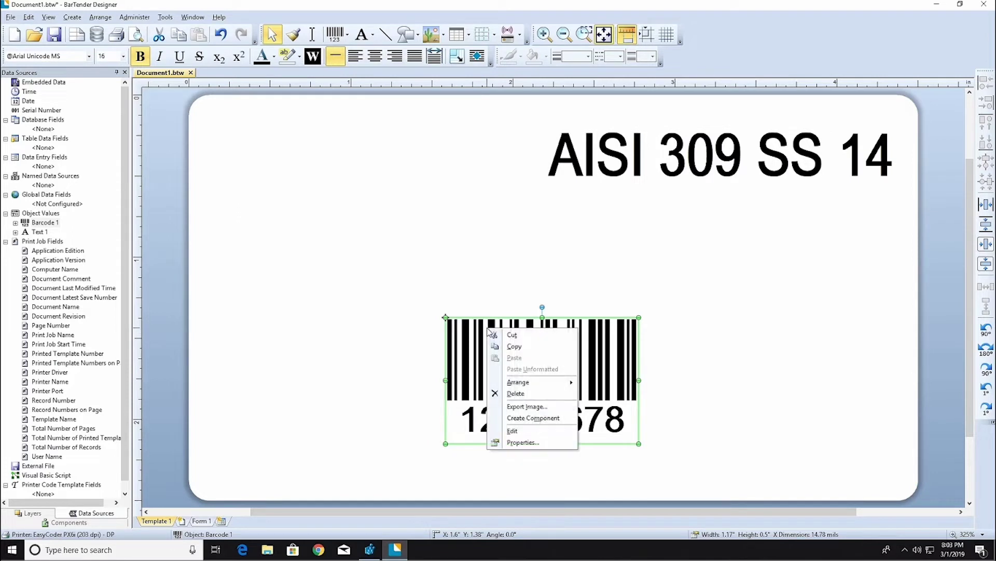
click(546, 443)
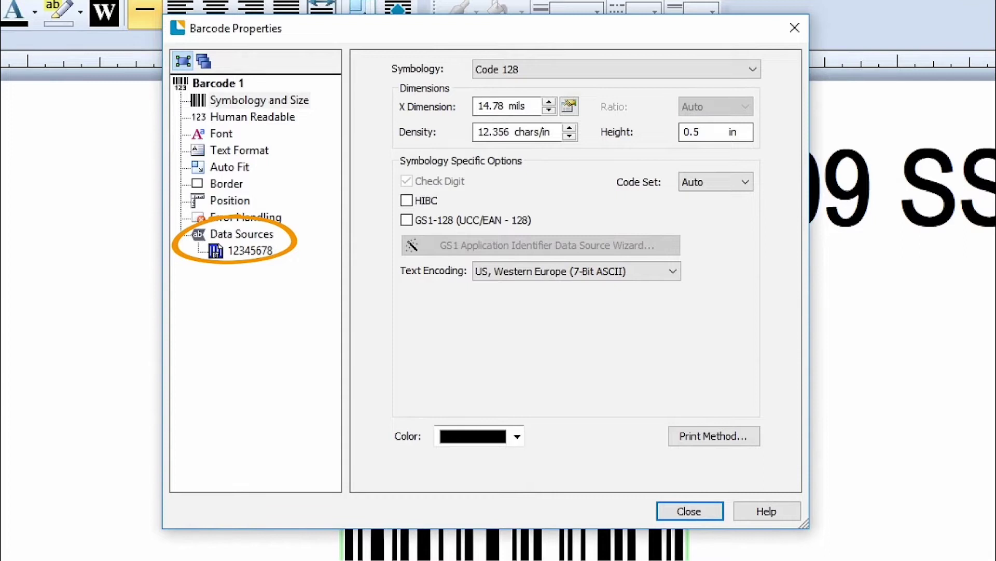
click(252, 250)
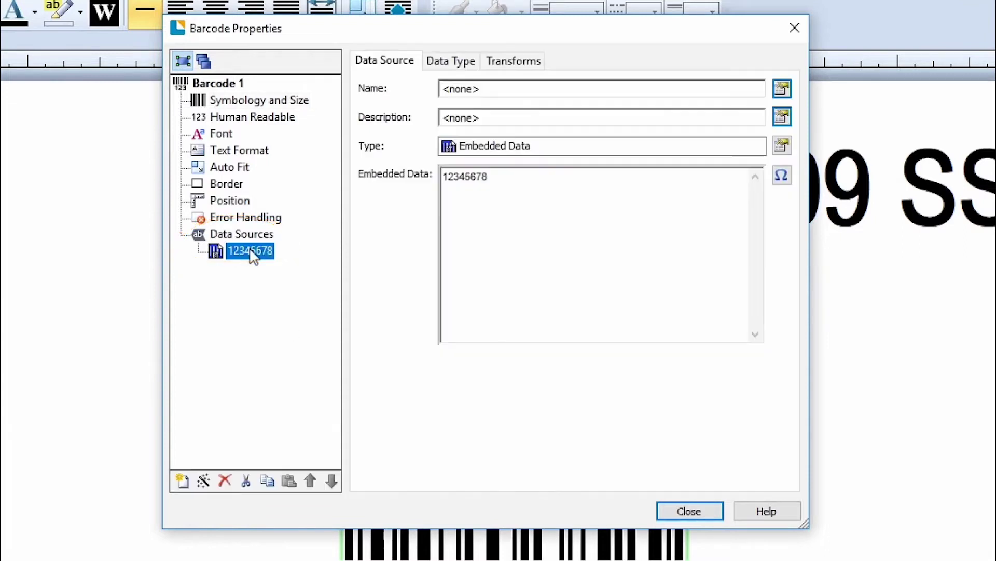
double_click(524, 179)
text(1000987456001)
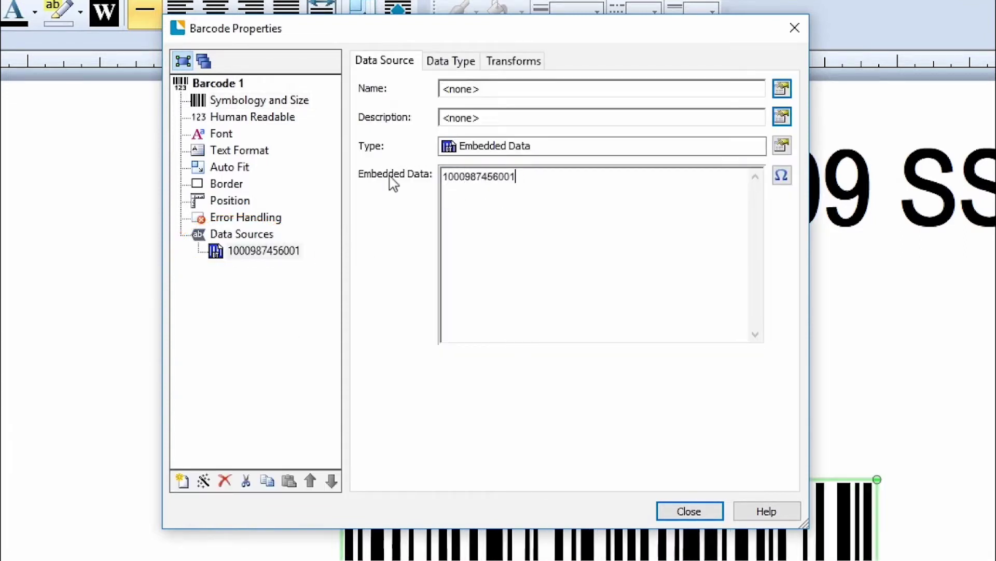
text(2)
click(690, 511)
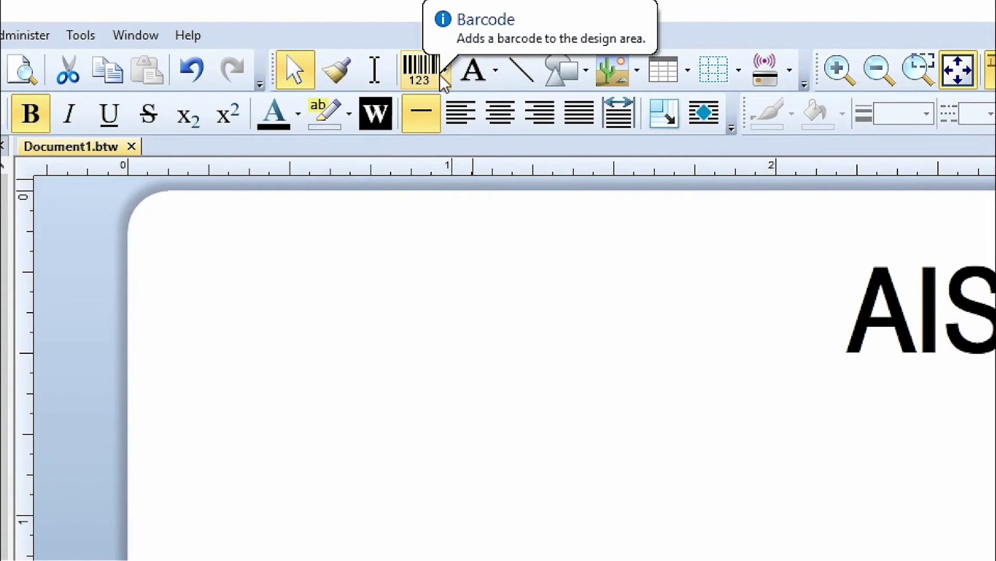
Add a Data Matrix barcode from More Barcodes on the label's left side.
click(347, 37)
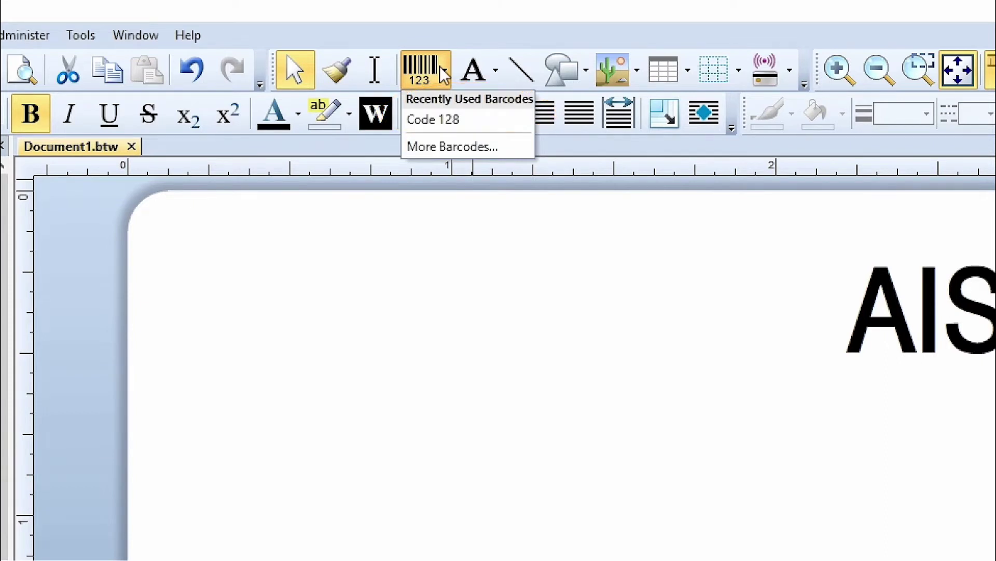
click(517, 146)
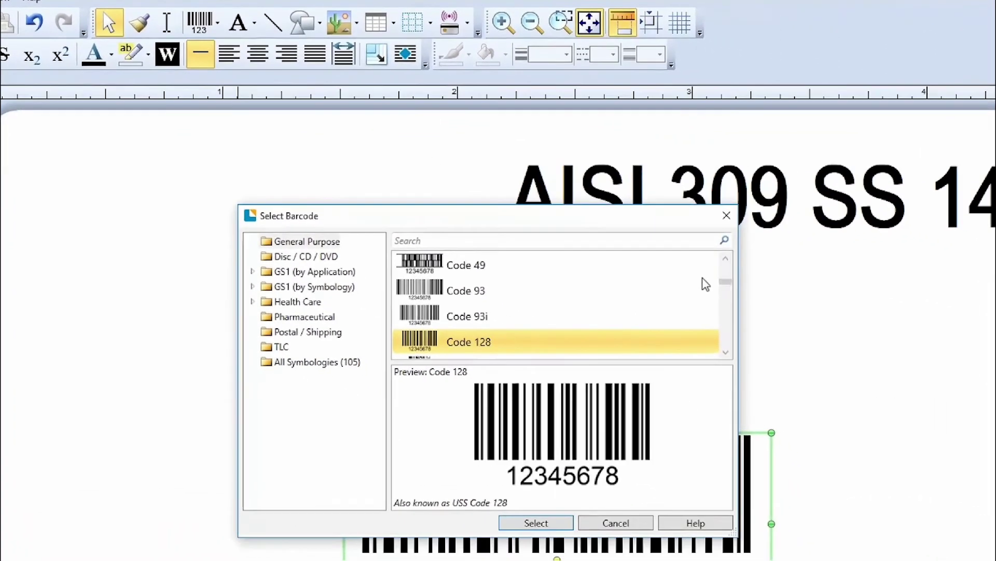
drag(725, 283, 724, 289)
click(495, 294)
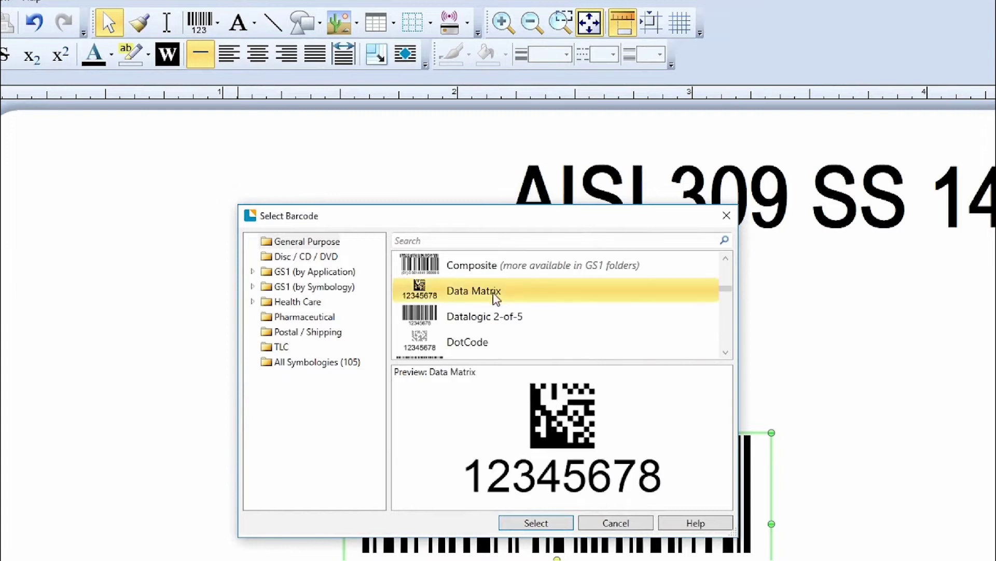
click(536, 522)
click(154, 283)
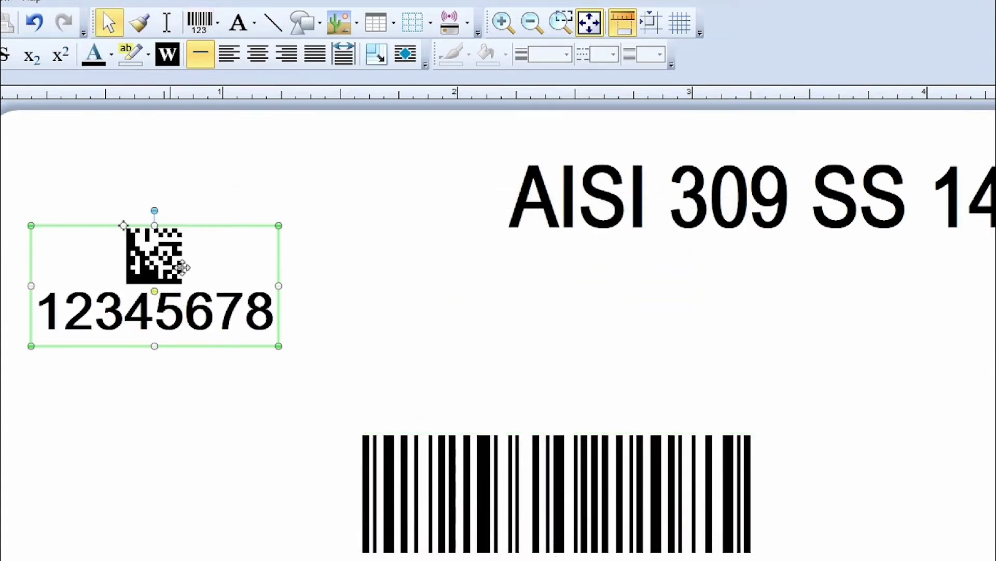
Set the Data Matrix's human readable text visibility to None.
right_click(191, 252)
click(248, 416)
click(261, 155)
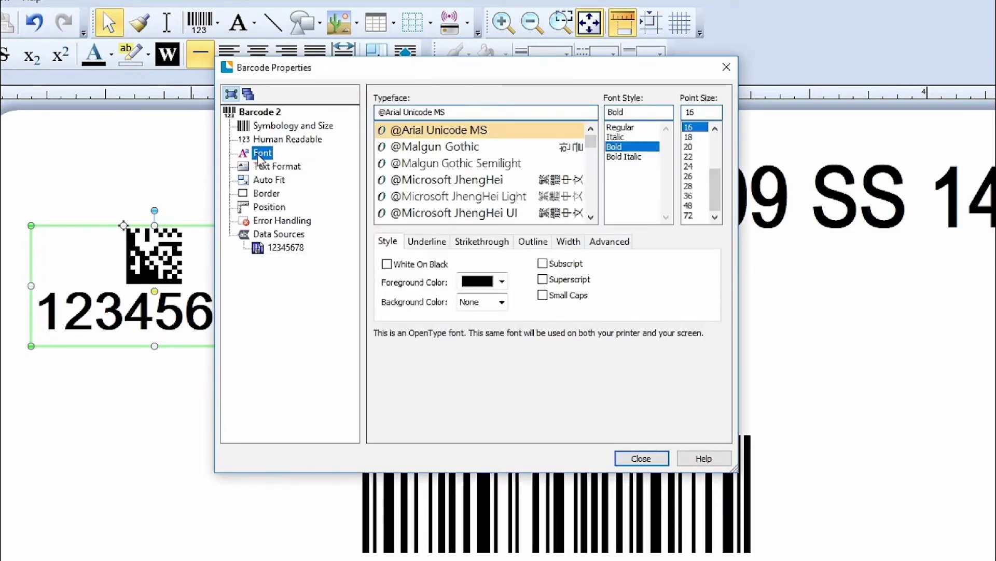
click(306, 140)
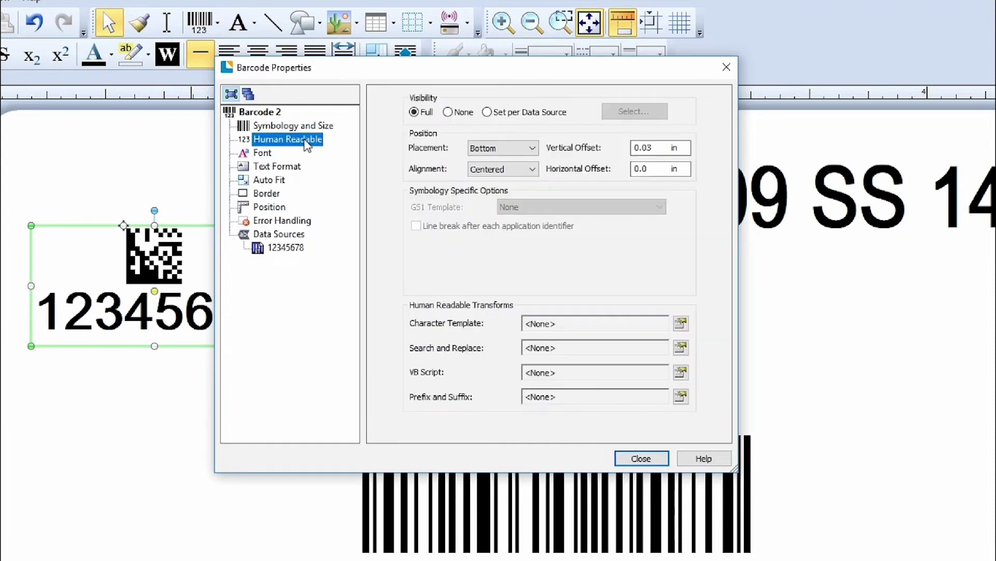
click(448, 112)
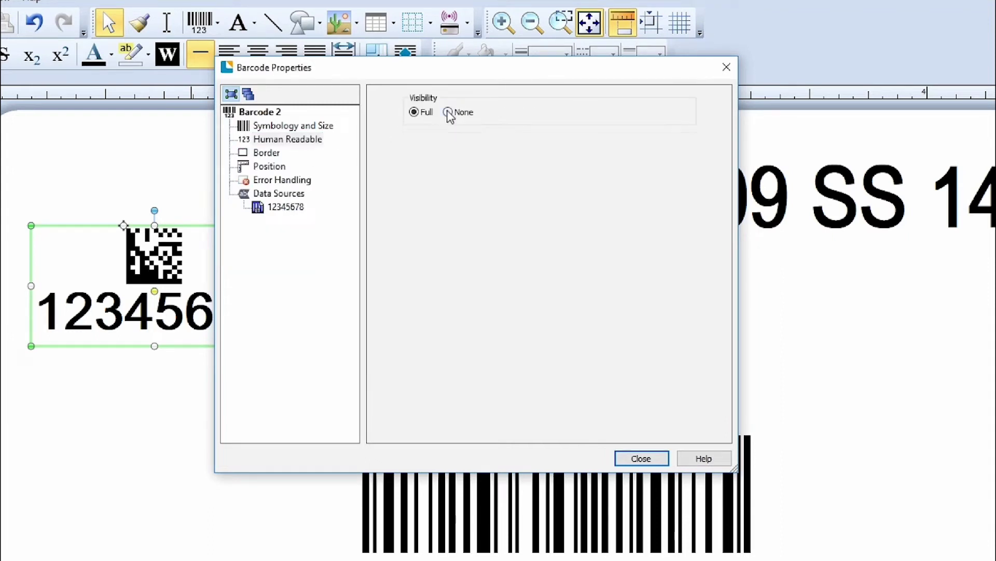
Raise the Data Matrix X dimension to 39.41 mils and move it above the Code 128 barcode.
click(307, 129)
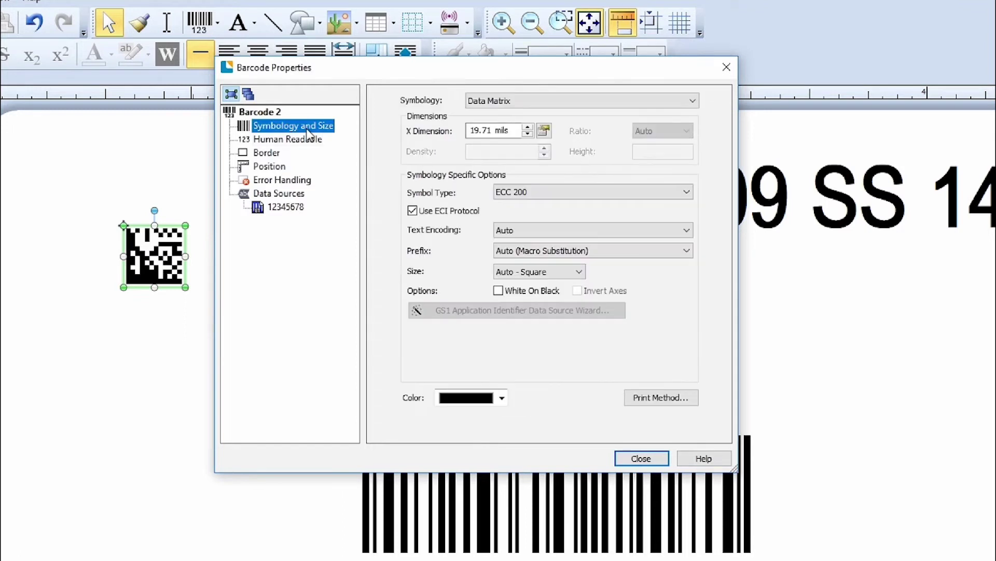
click(527, 128)
click(527, 127)
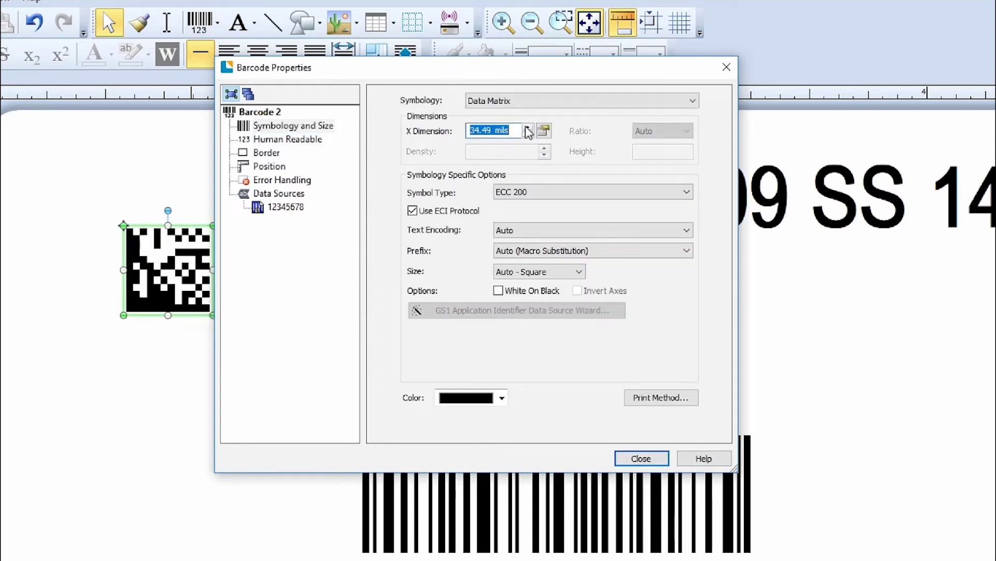
click(527, 127)
click(528, 127)
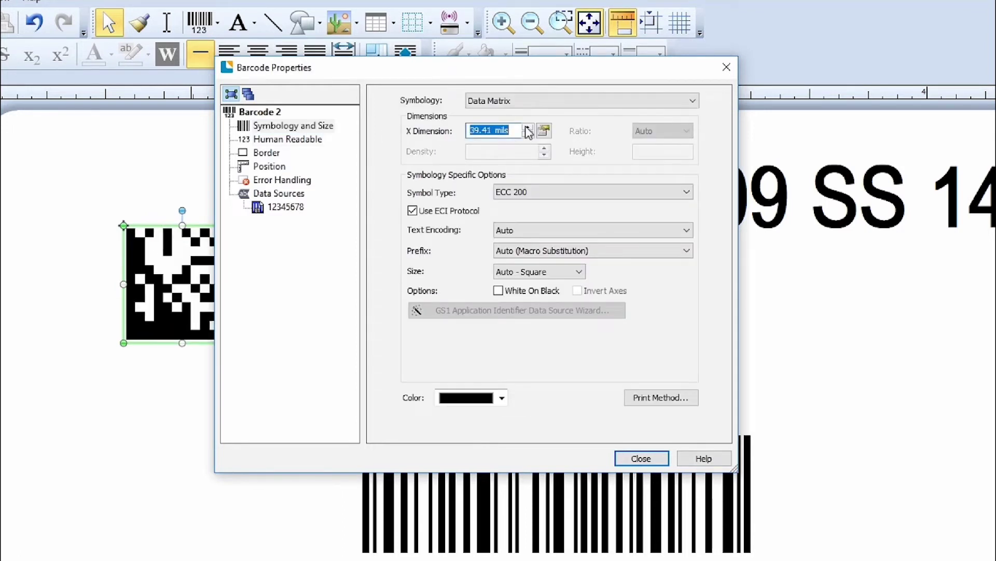
click(641, 458)
drag(243, 325, 283, 371)
drag(369, 297, 416, 319)
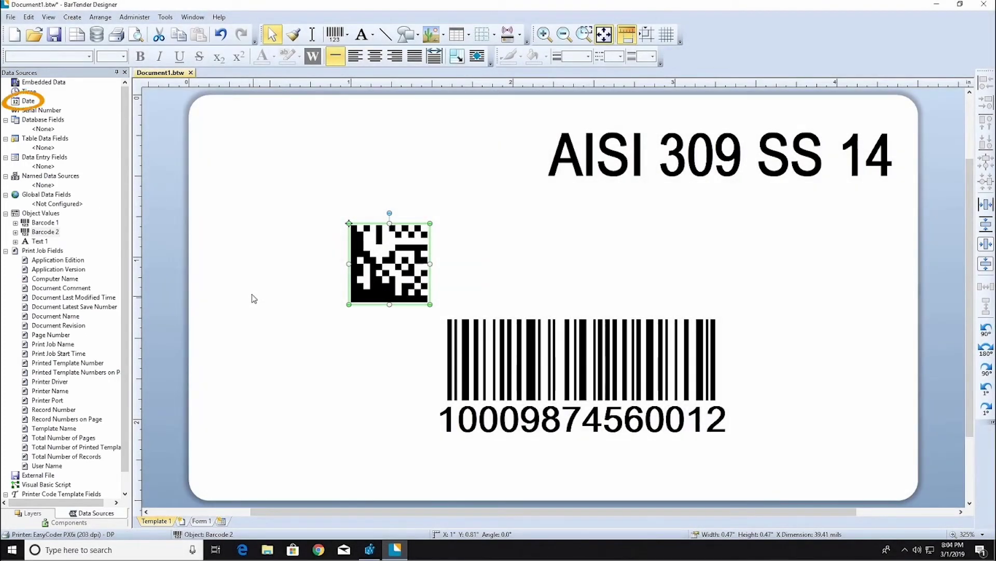
Add a 3/1/2019 date field (M/d/yyyy) at the top and shift the Code 128 barcode lower.
drag(28, 100, 436, 130)
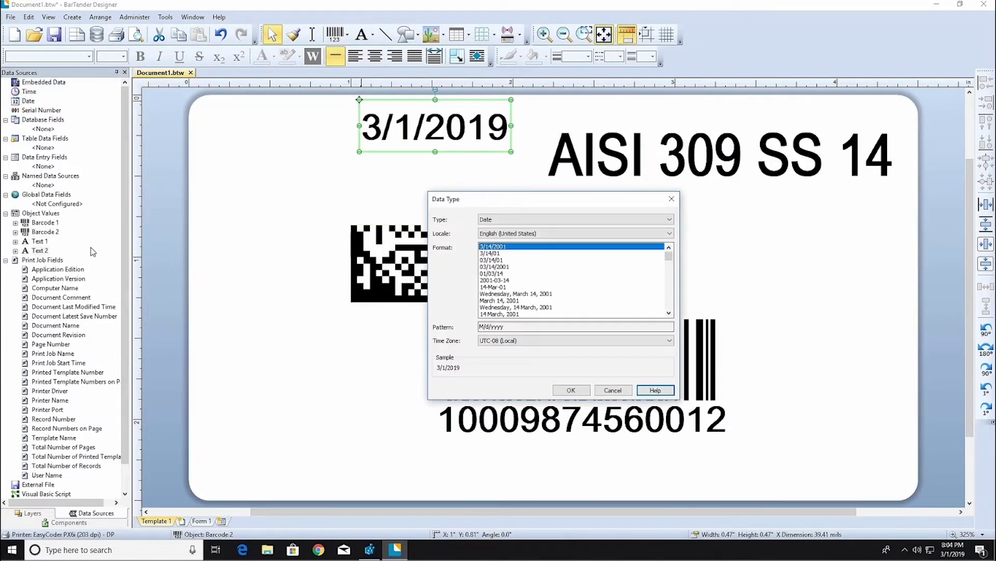
click(566, 390)
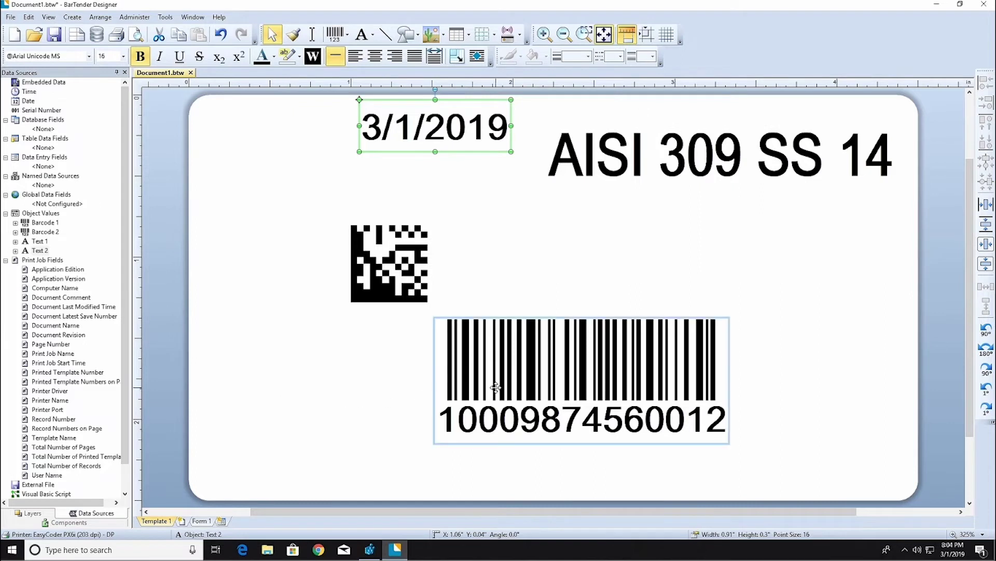
drag(499, 388, 497, 424)
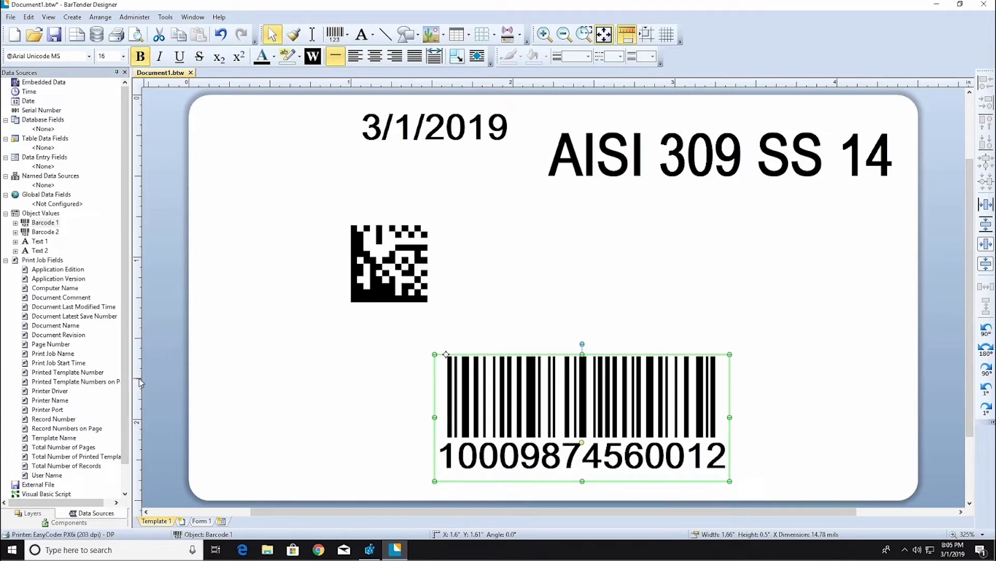
Insert NatSteelIncLogo.png from file and size it into the label's top-left corner.
click(443, 37)
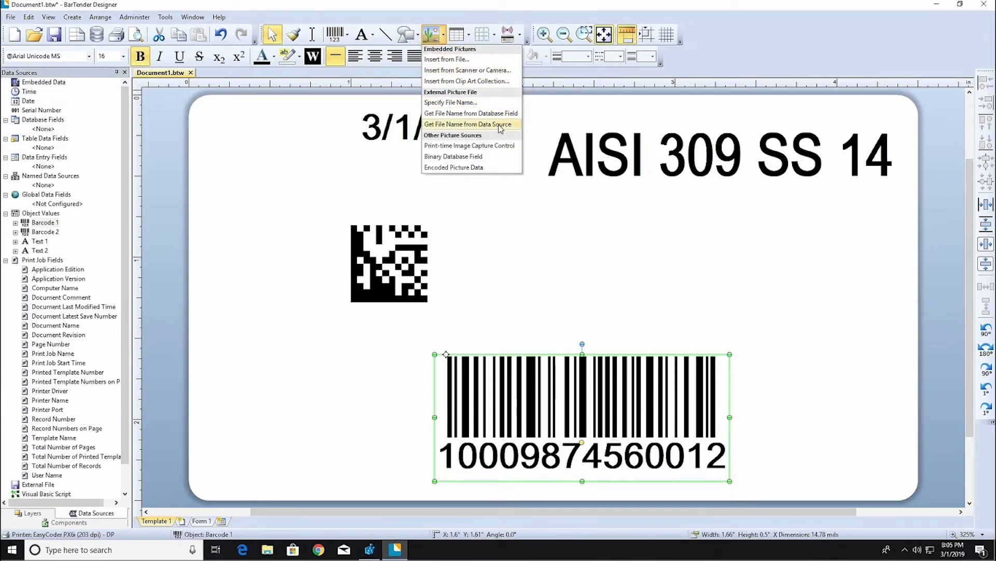
click(497, 62)
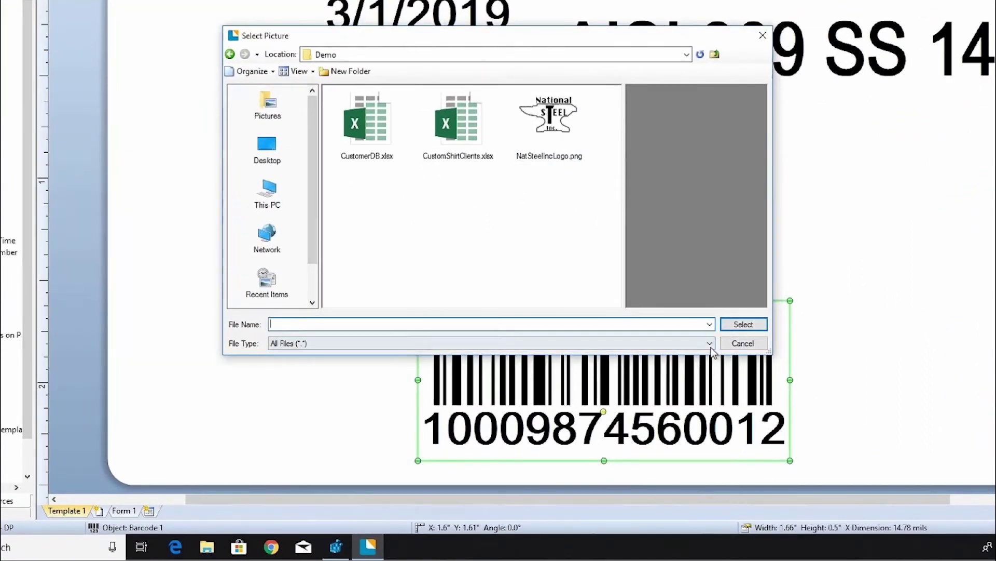
click(665, 387)
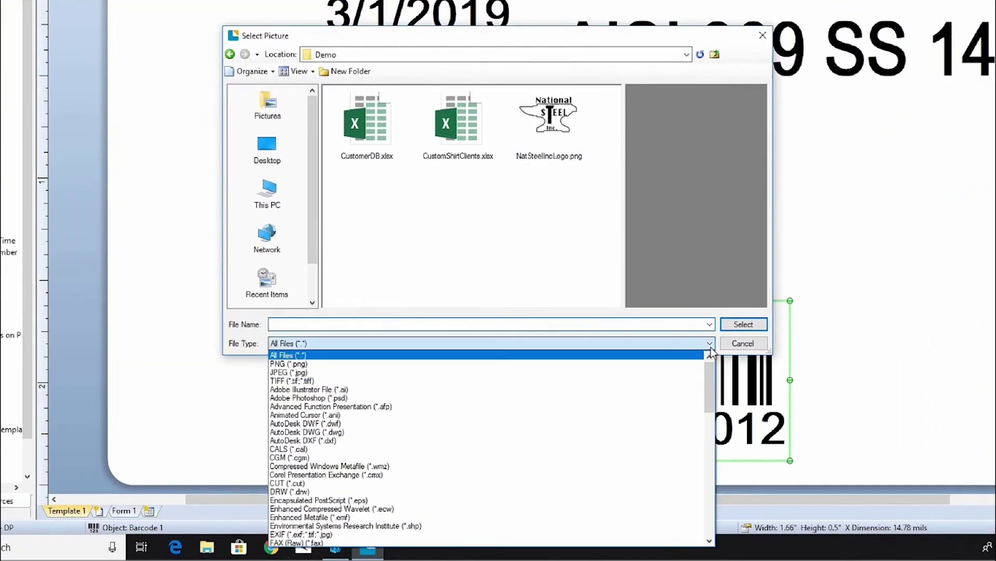
drag(708, 378, 704, 355)
click(555, 119)
click(554, 119)
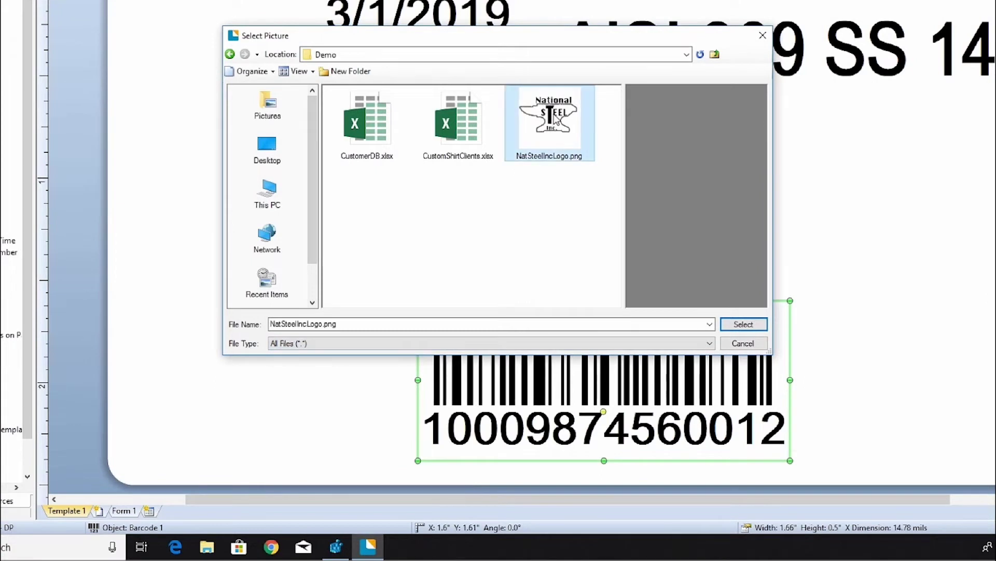
click(742, 324)
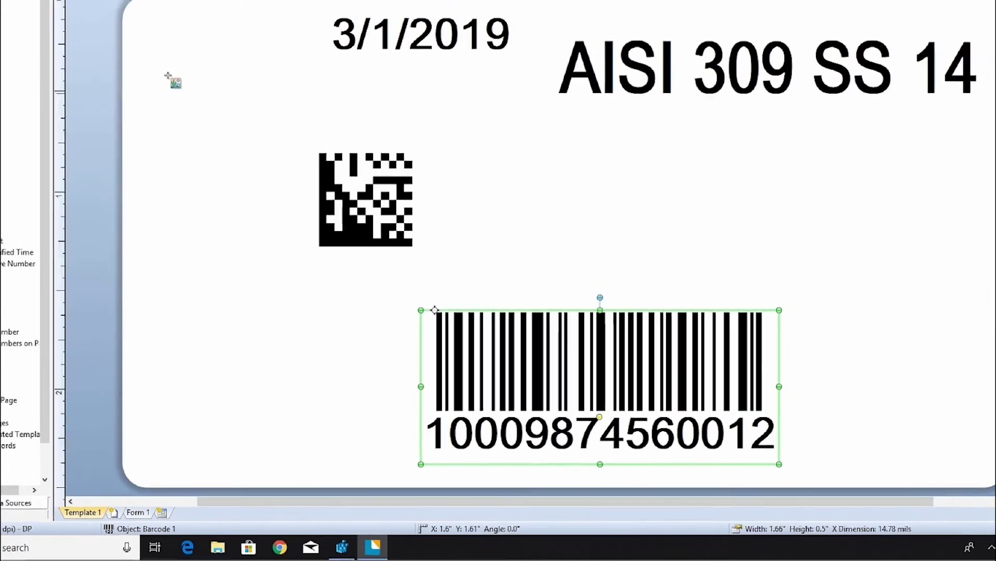
drag(210, 107, 320, 195)
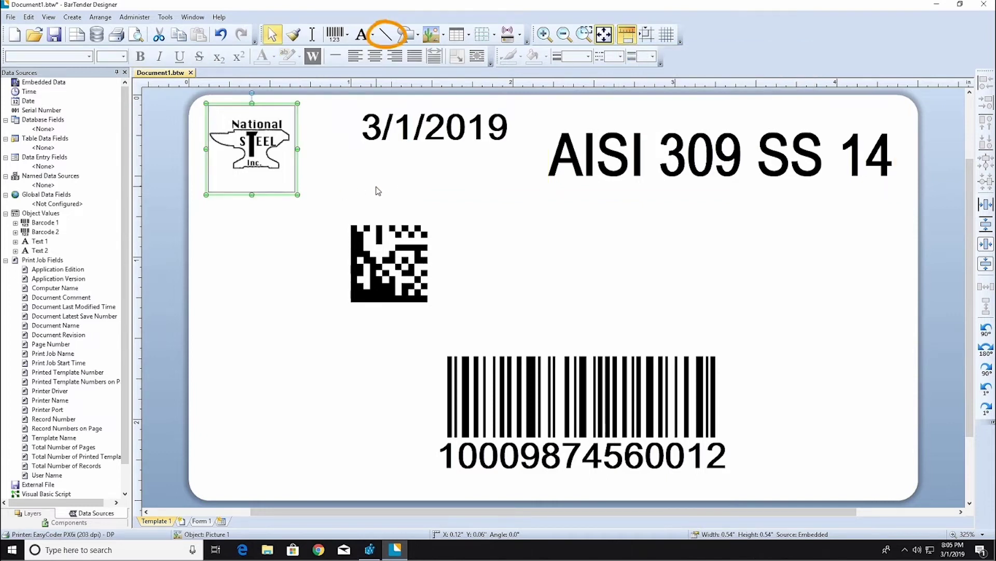
Draw two horizontal lines across the label and one vertical line between them to form cells.
click(386, 35)
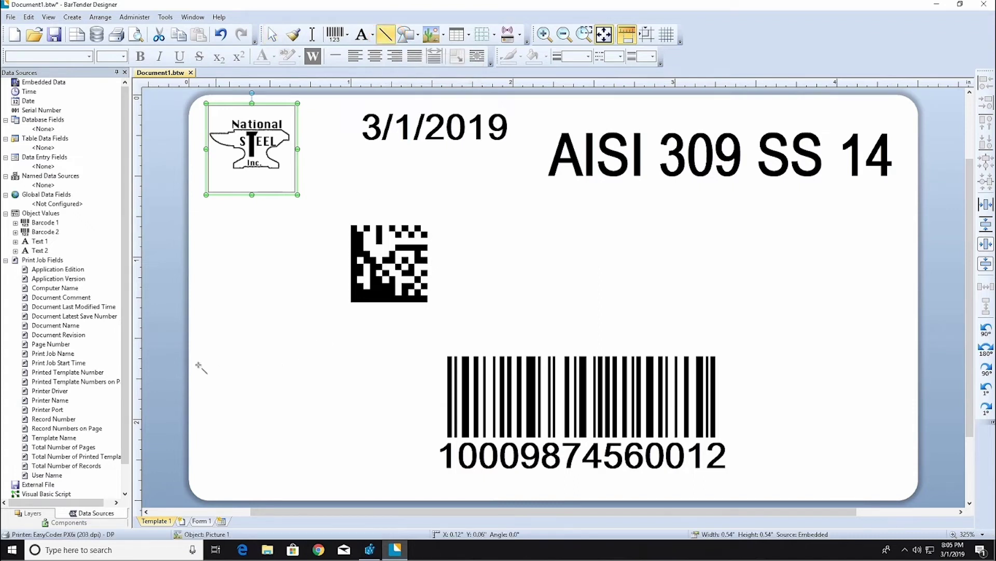
drag(190, 337, 918, 328)
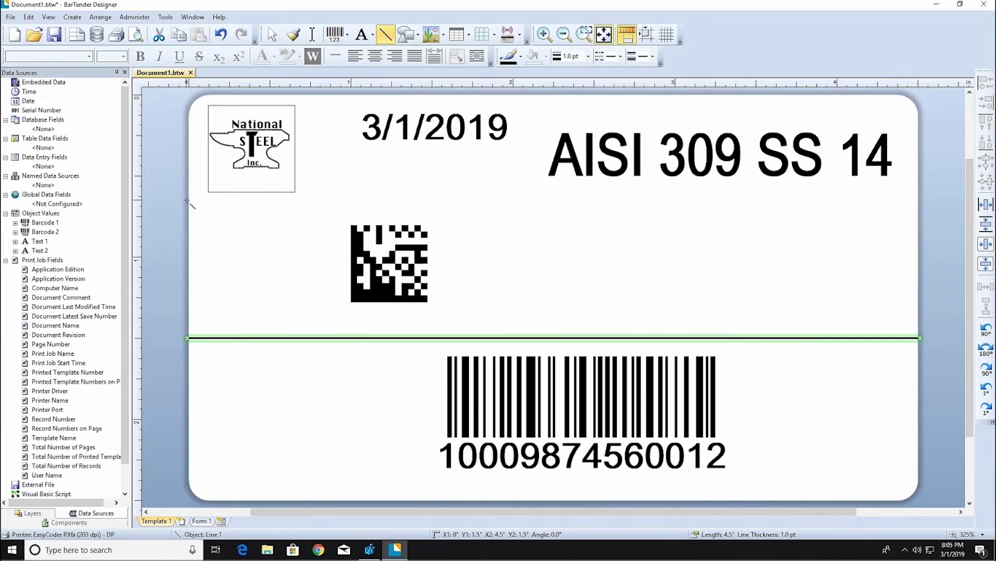
drag(189, 199, 920, 199)
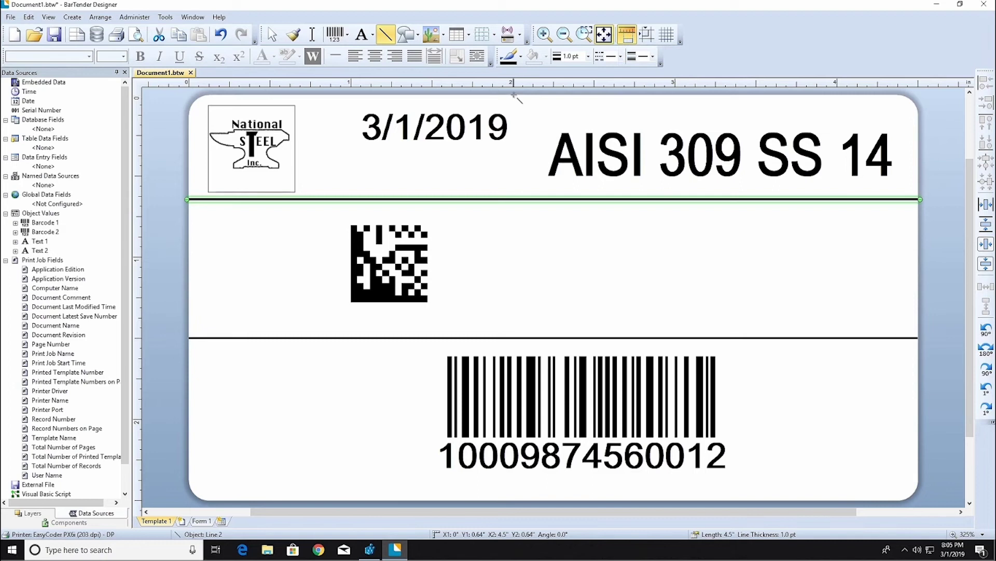
drag(512, 95, 523, 339)
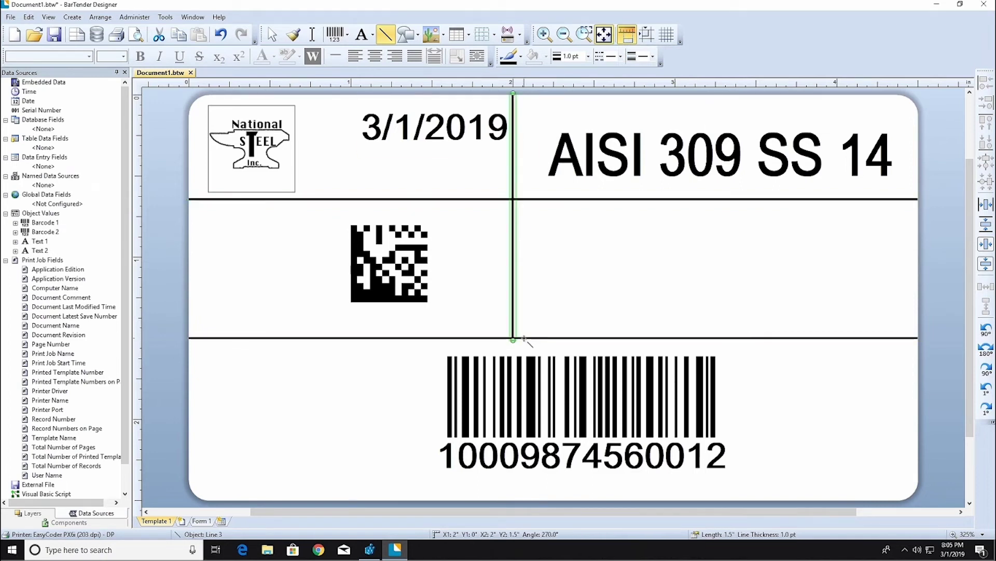
Nudge the vertical line into place and make the lines 2.0 pt thick.
click(272, 37)
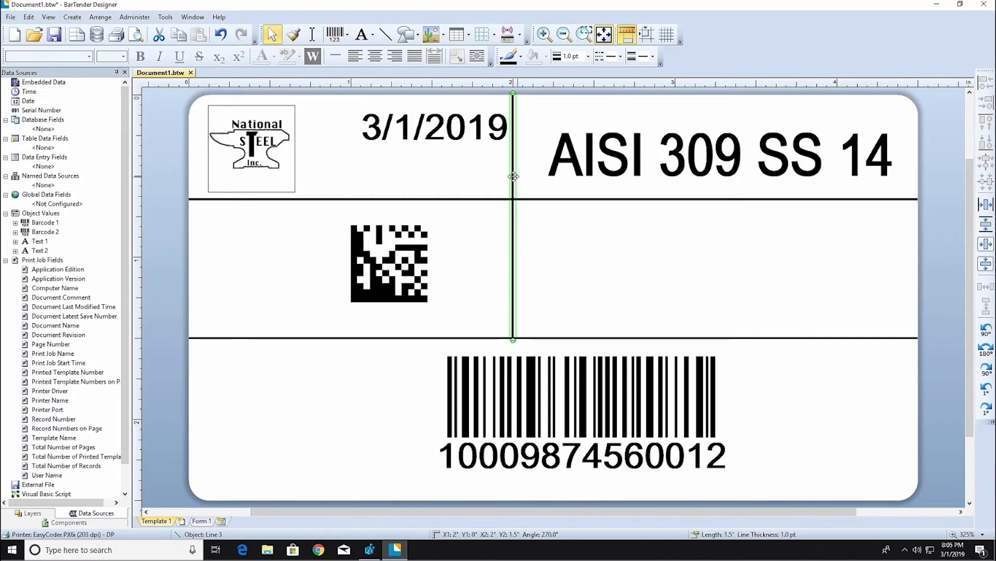
drag(511, 178, 488, 212)
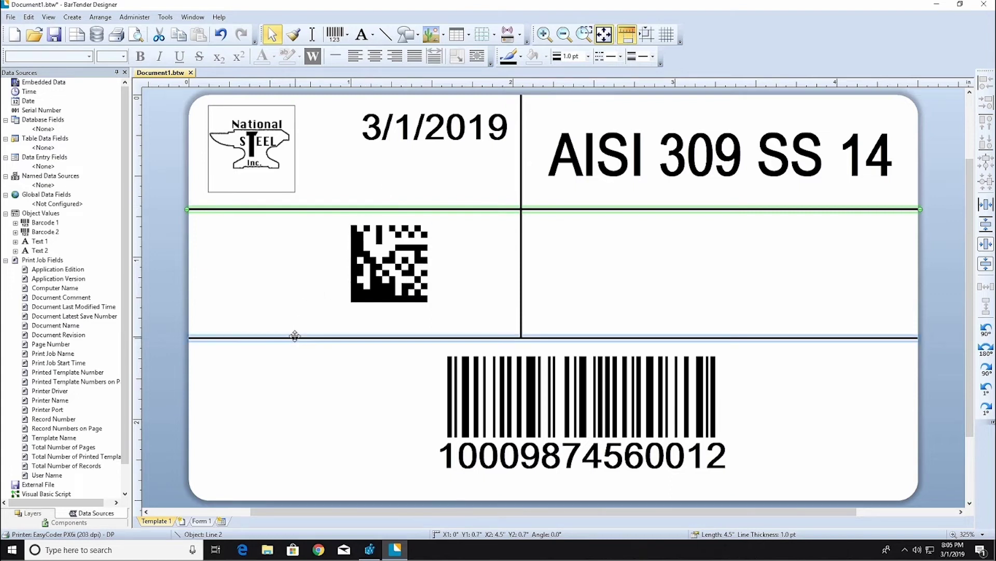
shift+click(520, 272)
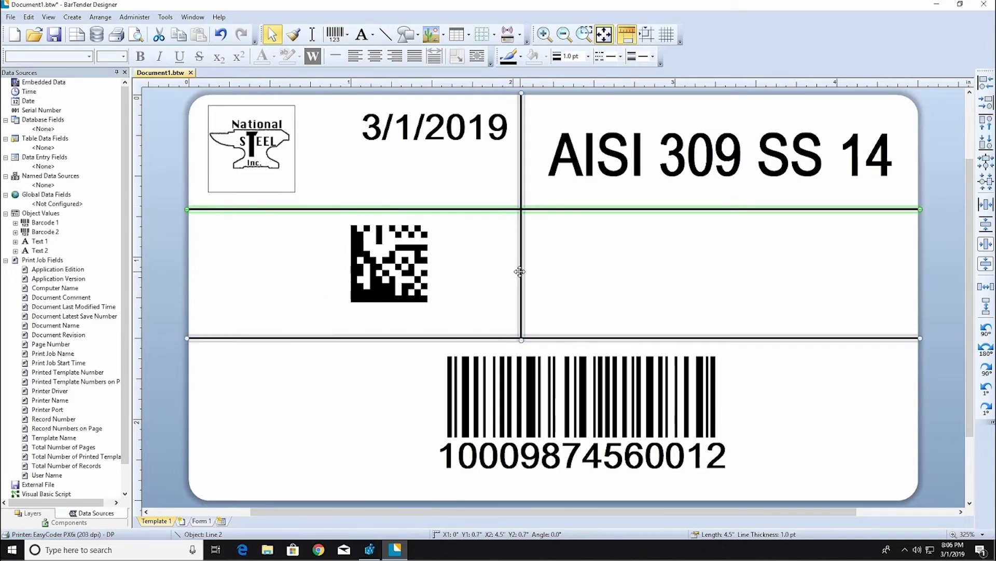
click(588, 56)
click(574, 83)
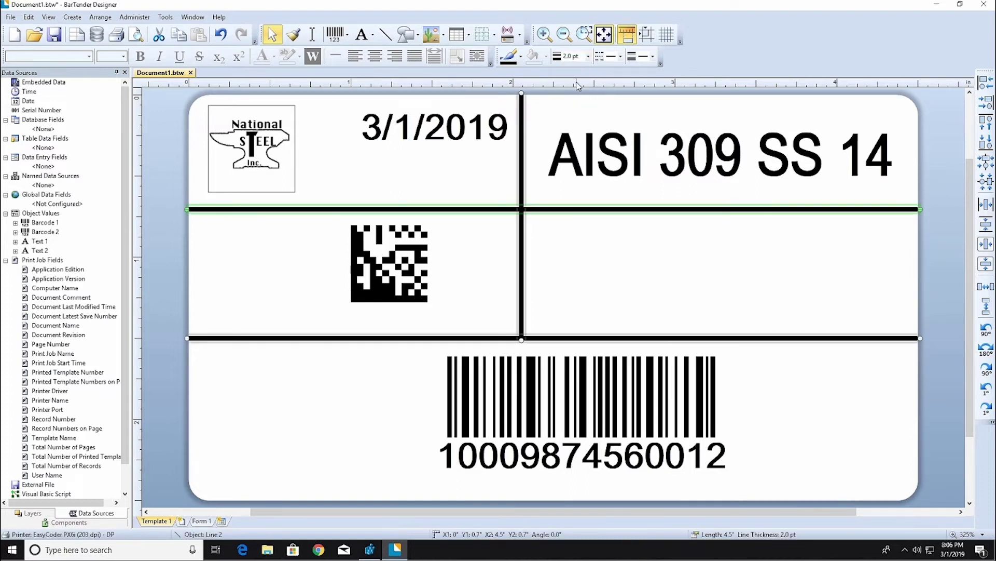
Add 'PO: 1104' text in the middle-left cell and 'GTIN:' text in the bottom cell.
click(312, 34)
click(196, 234)
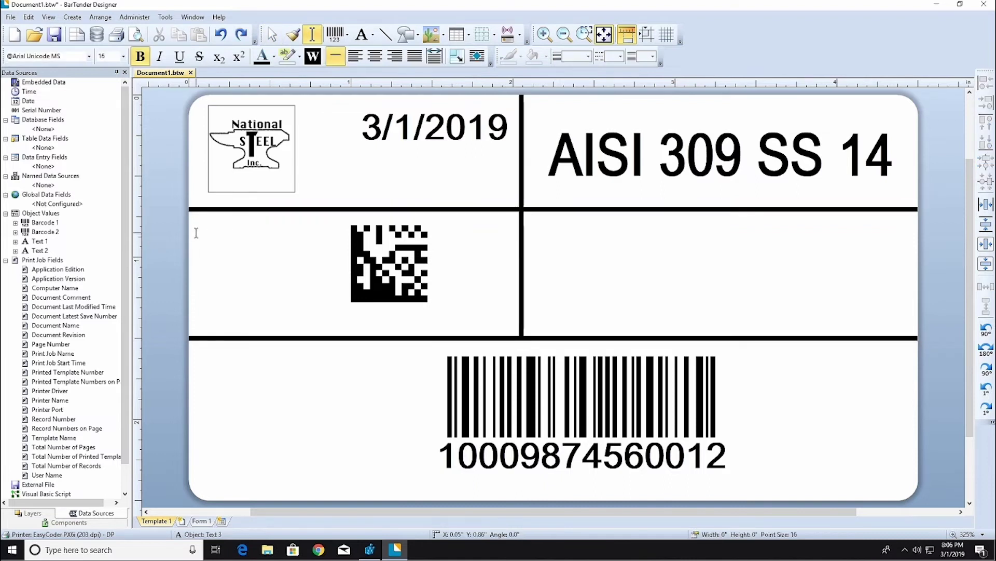
text(PO: 1104)
click(207, 370)
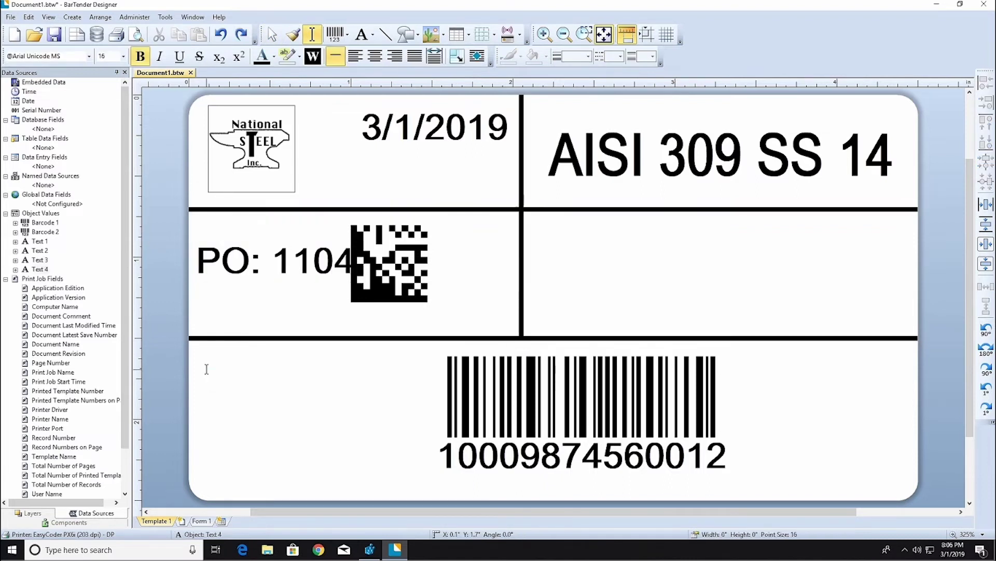
text(GTIN:)
key(Escape)
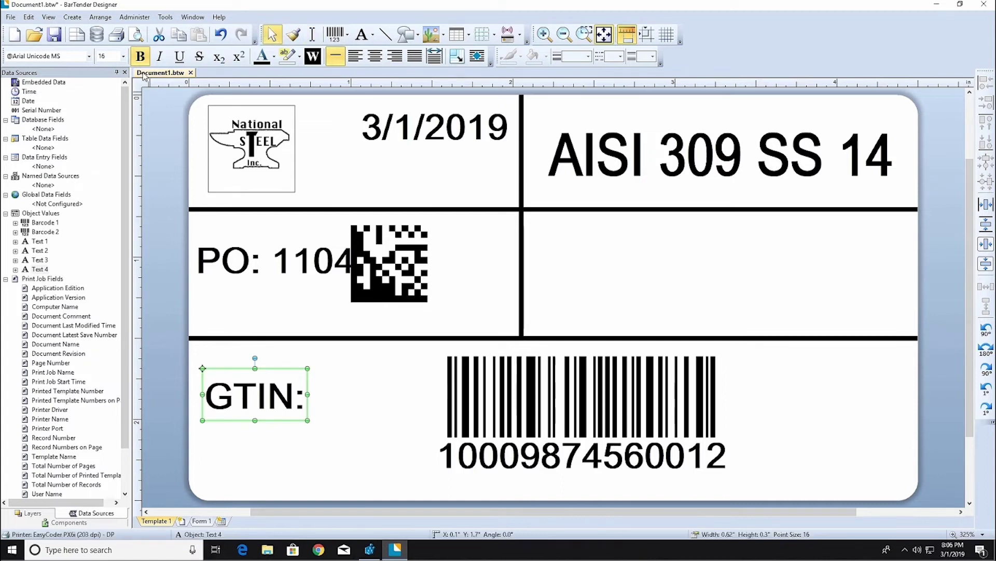
Set GTIN: to font size 10, copy that format to PO: 1104 and the date, and move the date right.
click(123, 56)
scroll(127, 106, up, 2)
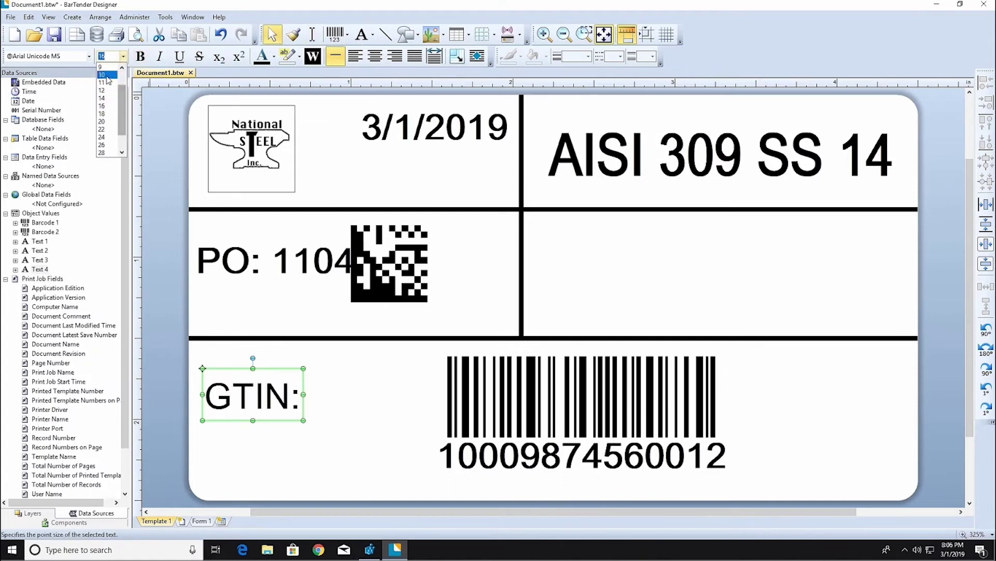
click(106, 82)
click(293, 35)
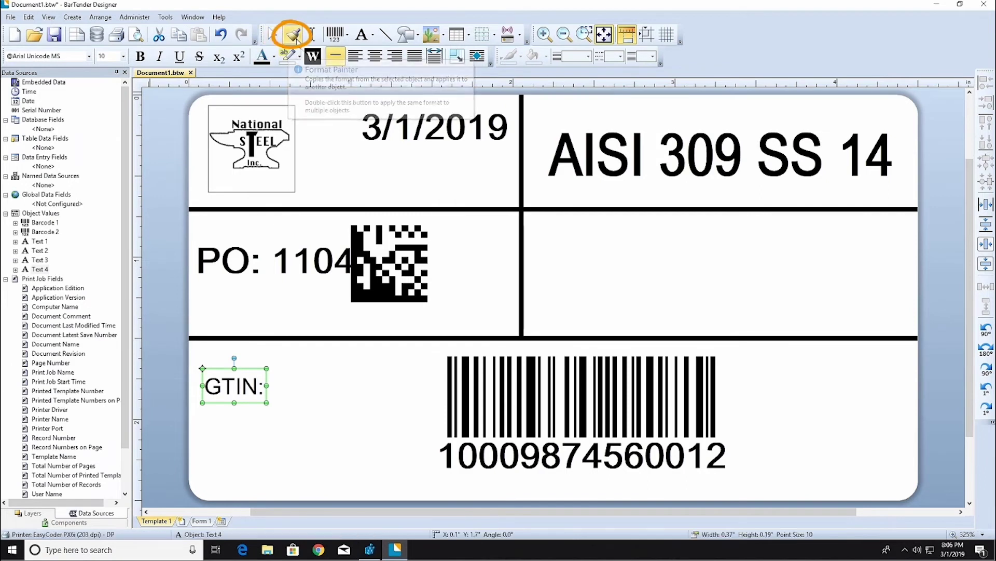
click(238, 243)
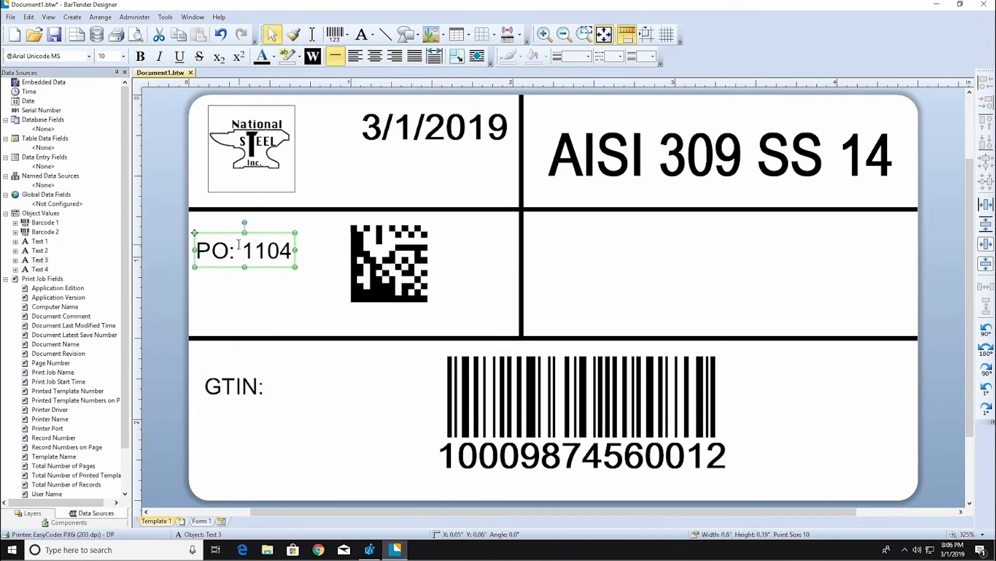
click(296, 36)
click(407, 111)
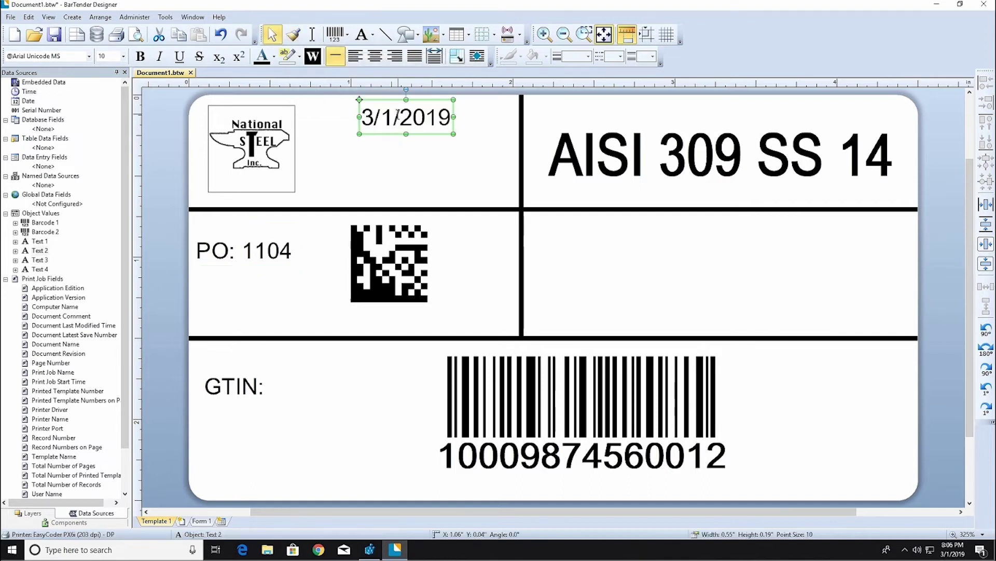
drag(426, 103, 482, 103)
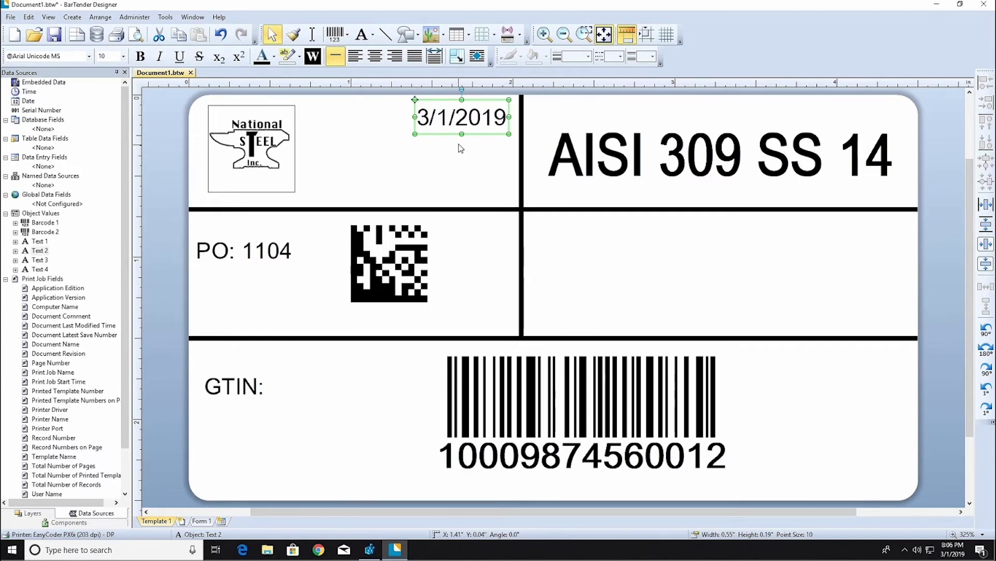
Insert the Steel recycled-material symbol from the Seagull: Recycling v1.0 font, sized into the middle-right cell.
click(373, 36)
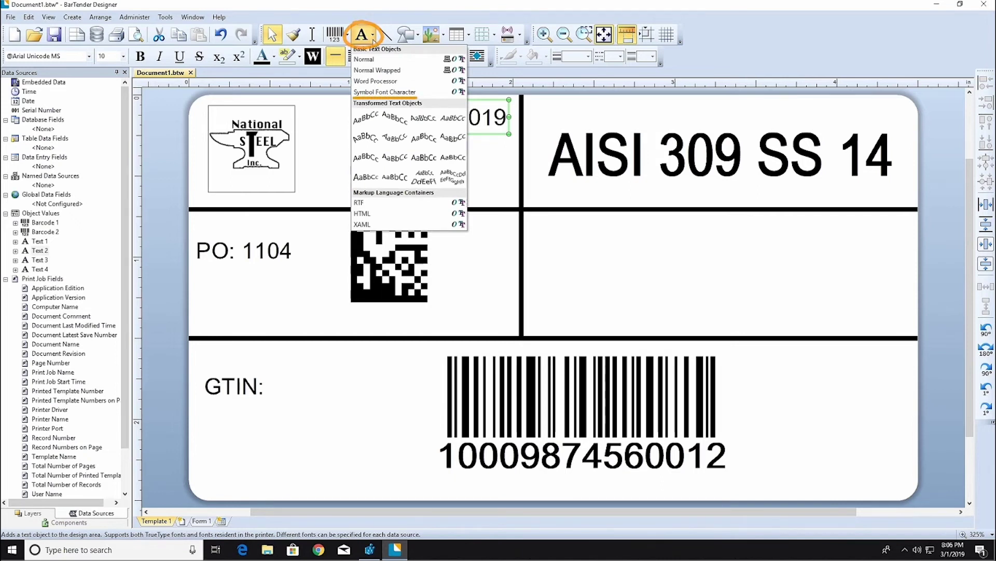
click(421, 92)
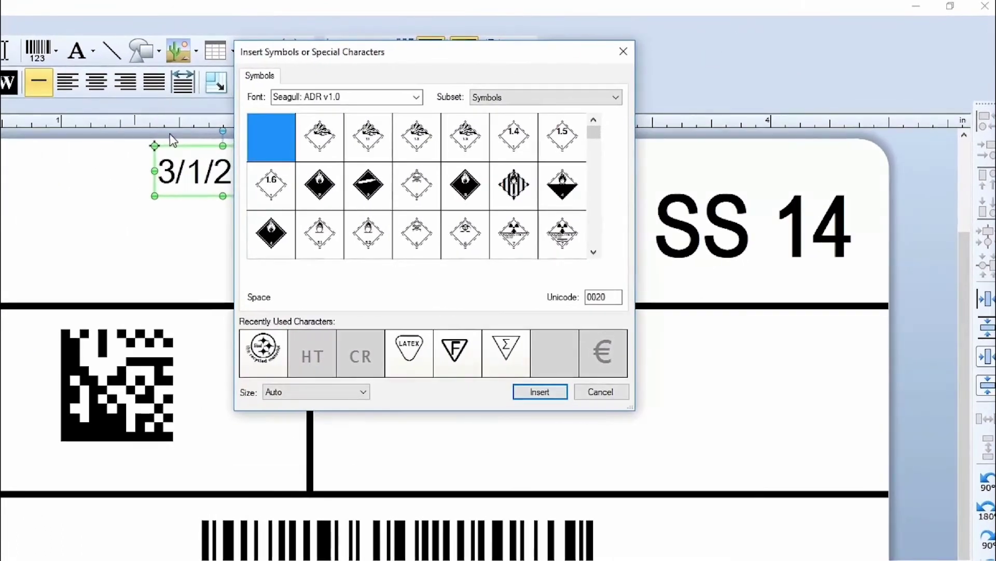
click(417, 98)
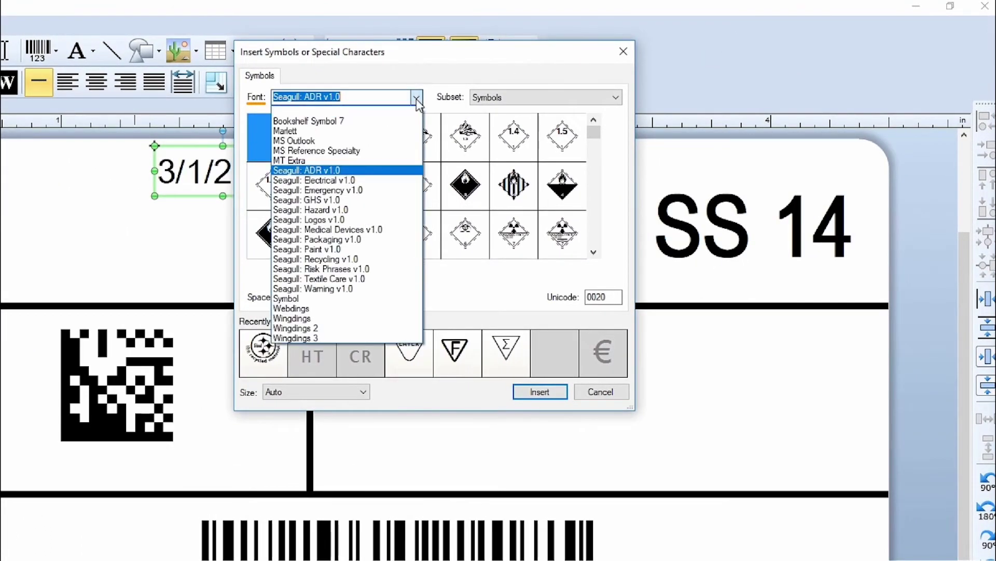
click(376, 259)
drag(593, 132, 594, 154)
double_click(265, 249)
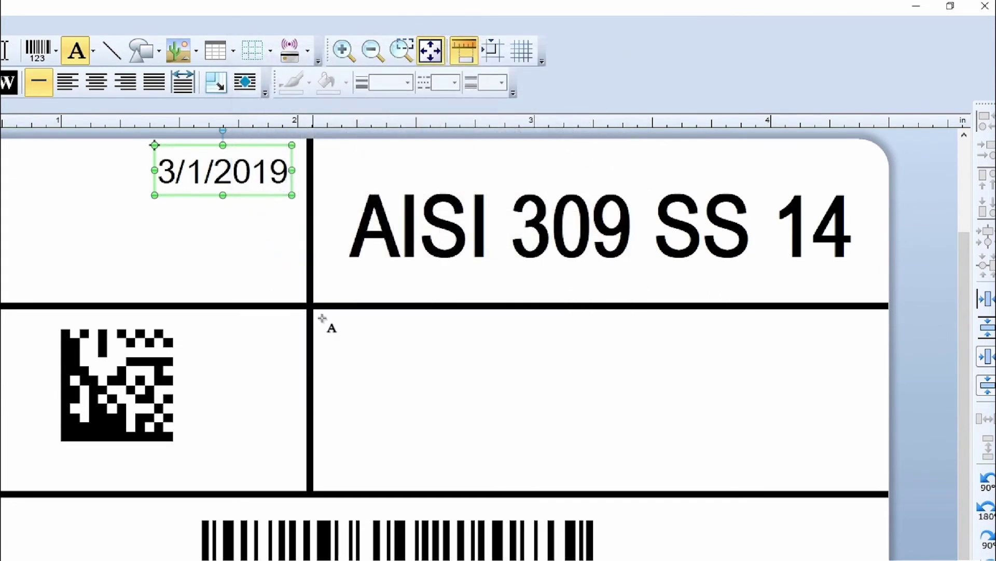
drag(346, 330, 476, 447)
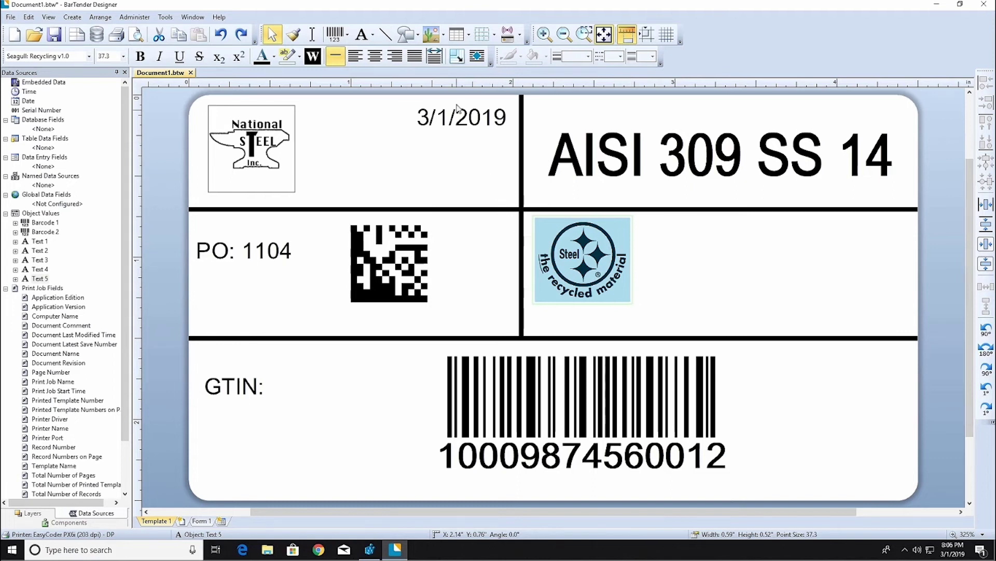
Search clip art for 'wrench' and place the Adjustable Wrench image beside the recycling symbol.
click(444, 38)
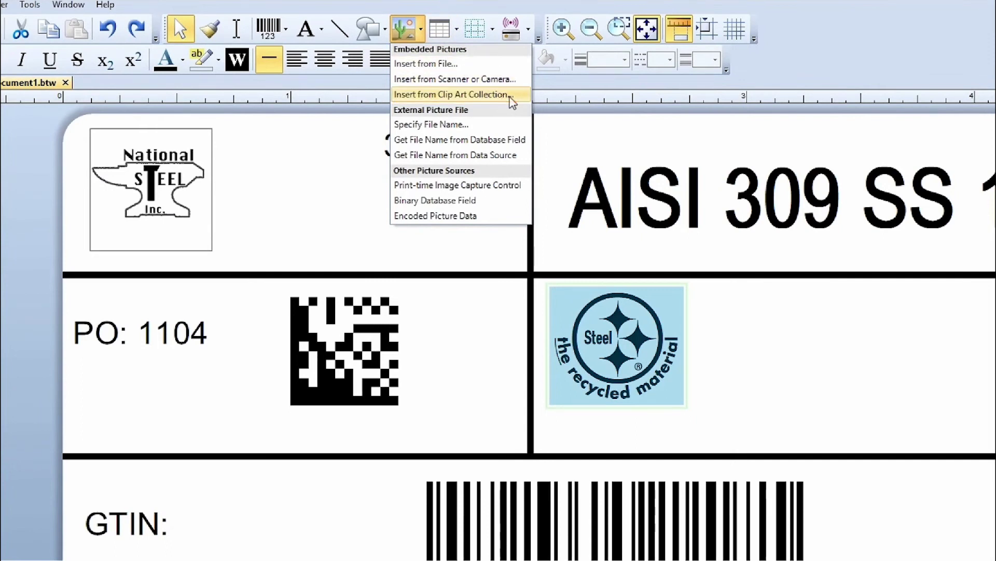
click(513, 99)
click(416, 237)
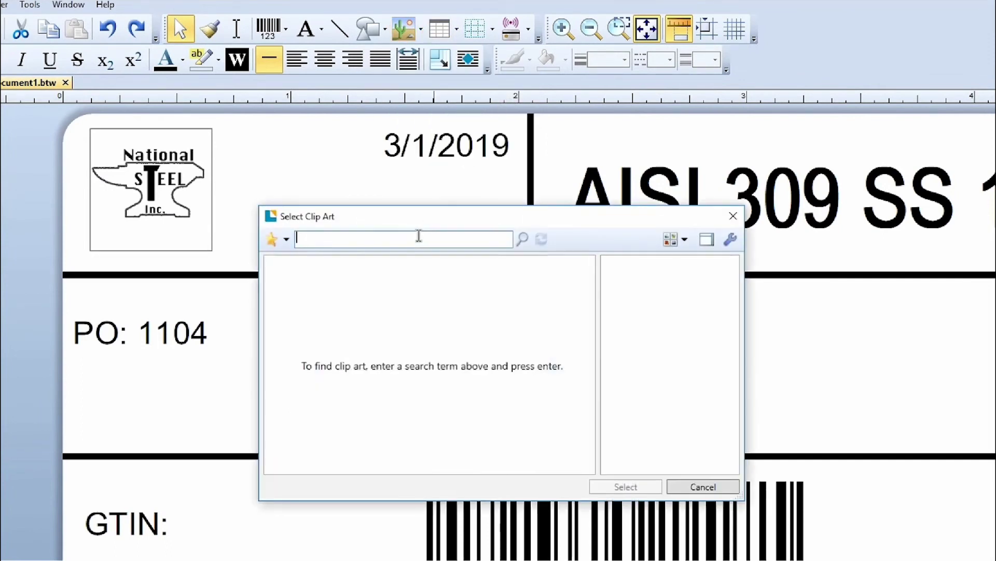
text(wrench)
key(Return)
drag(588, 278, 588, 406)
click(526, 327)
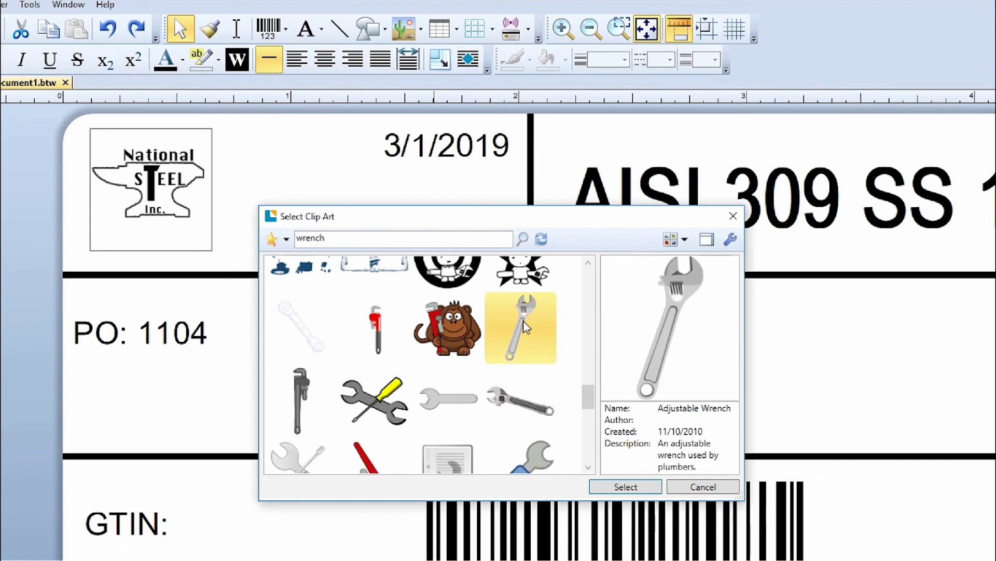
double_click(526, 327)
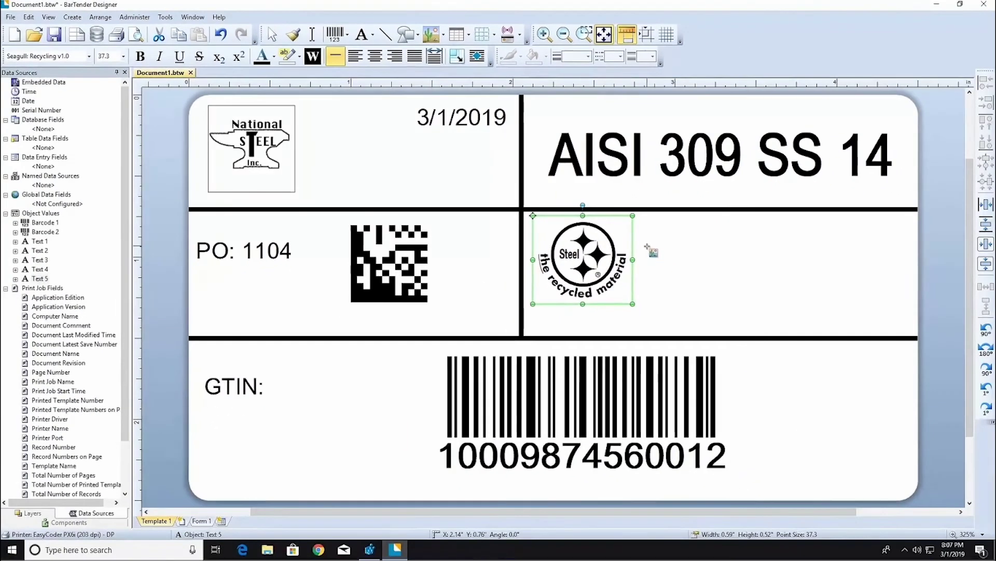
drag(646, 244, 785, 328)
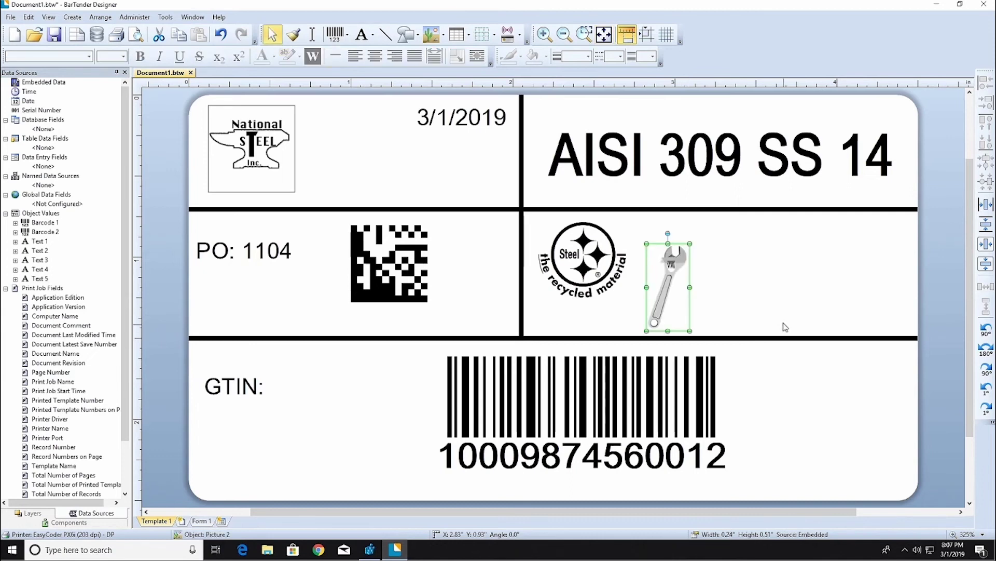
Draw a chevron shape to the right of the wrench.
click(415, 40)
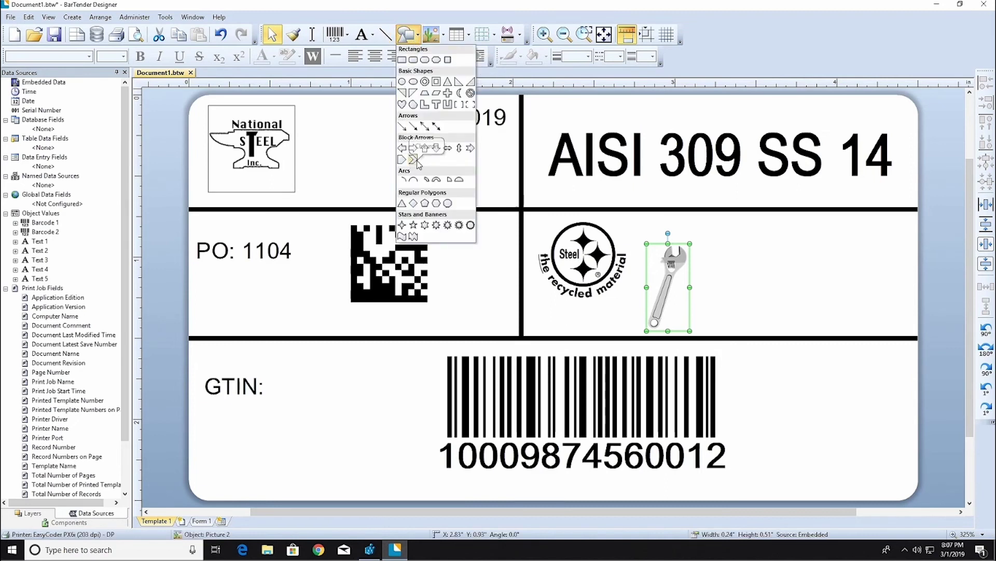
click(445, 147)
drag(751, 222, 836, 309)
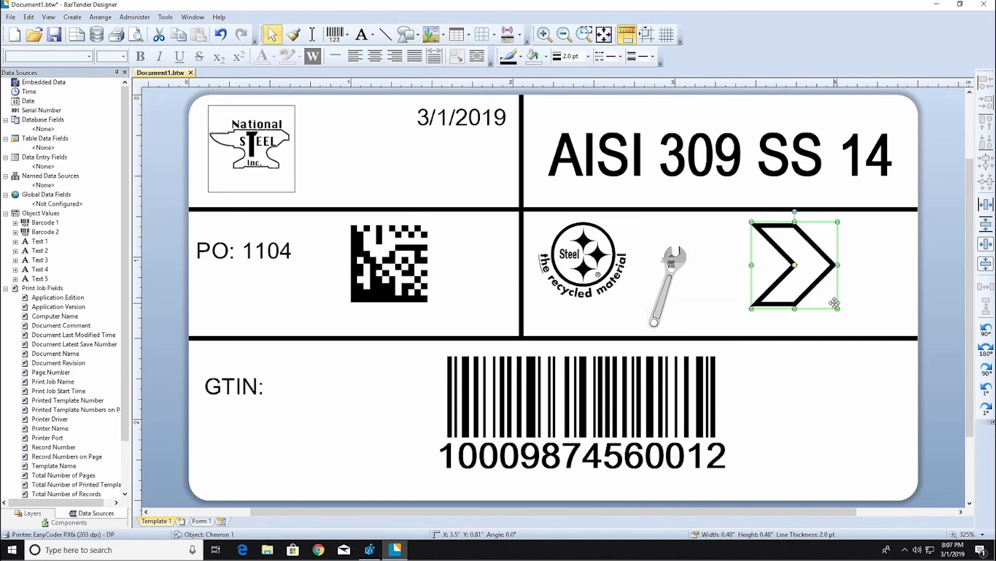
Give the chevron a grey fill and a light grey outline.
click(546, 57)
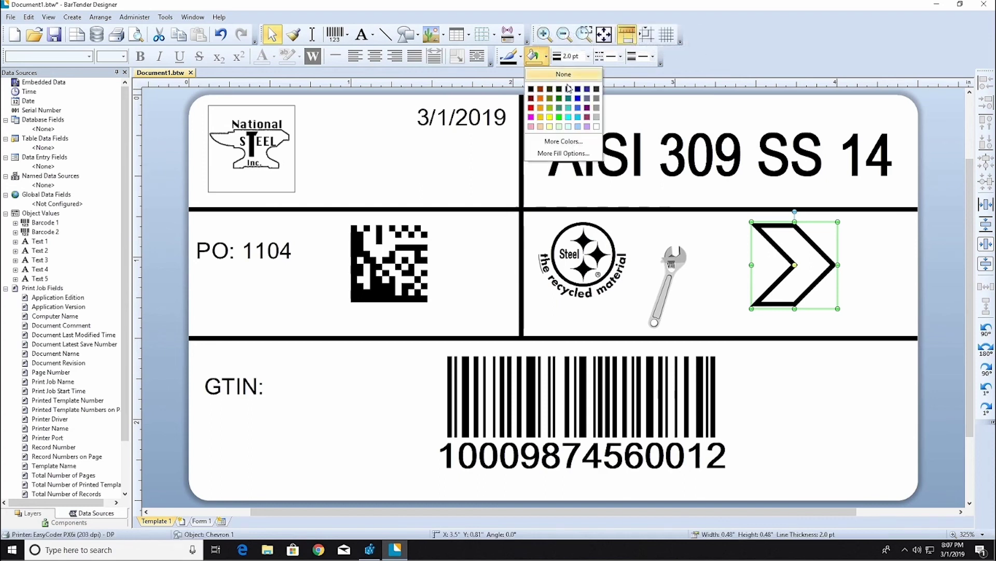
click(597, 109)
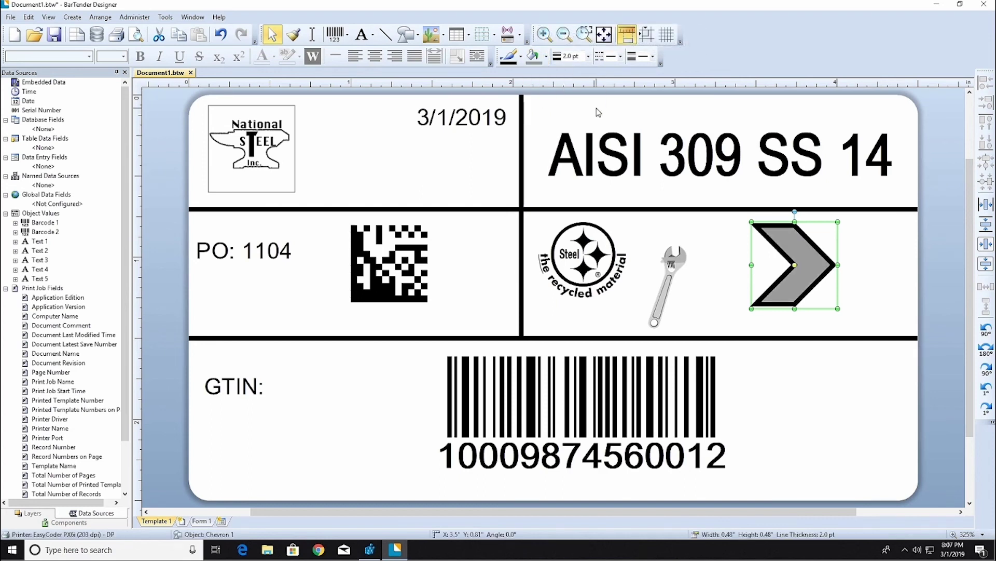
click(520, 57)
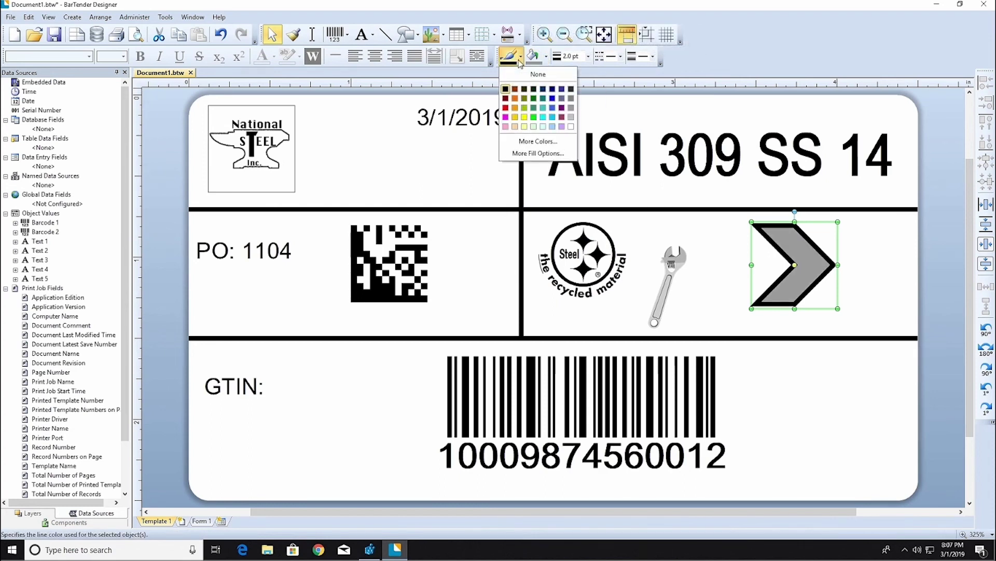
click(572, 117)
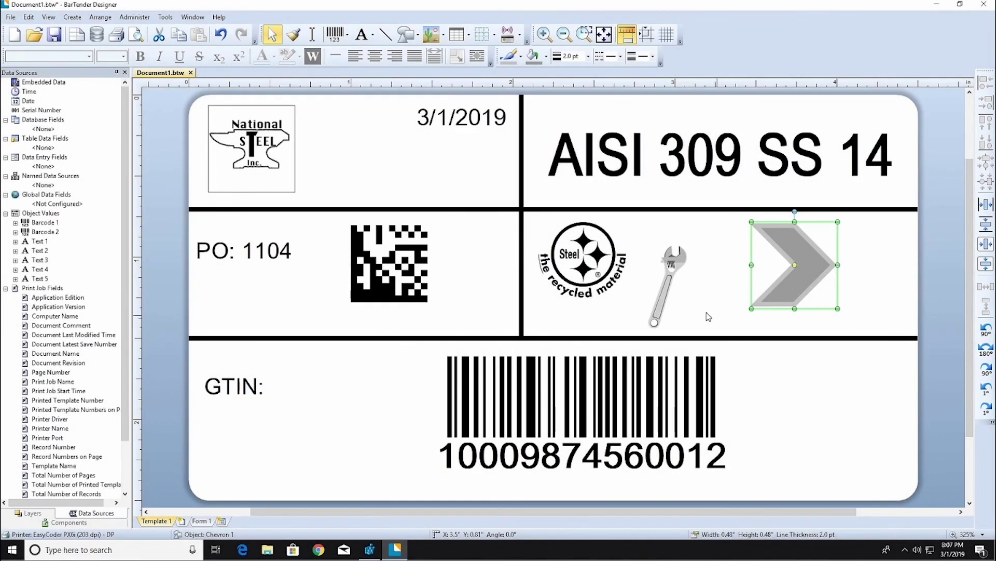
Align the chevron, wrench and steel symbol on their centres and space them evenly across the cell.
shift+click(669, 272)
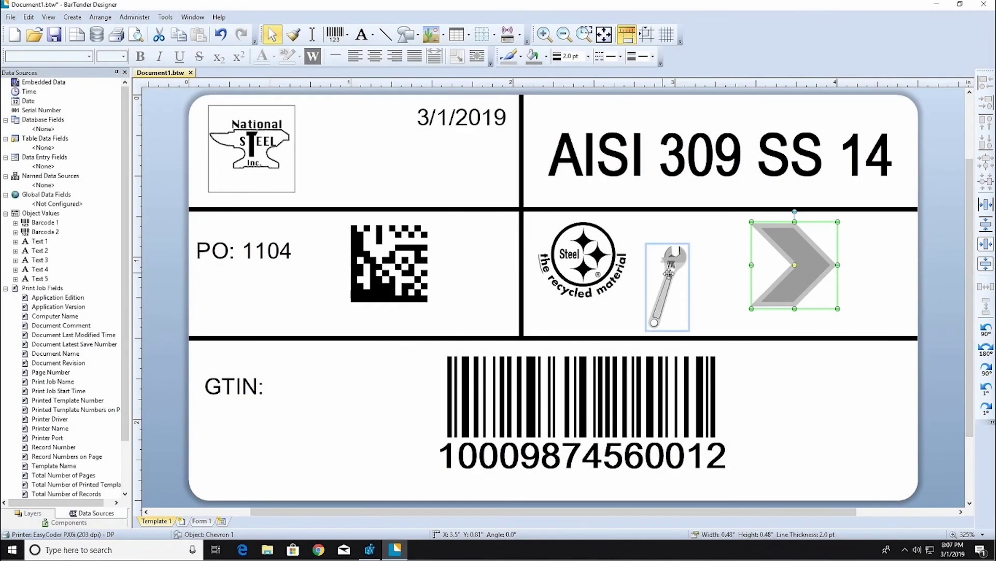
shift+click(595, 267)
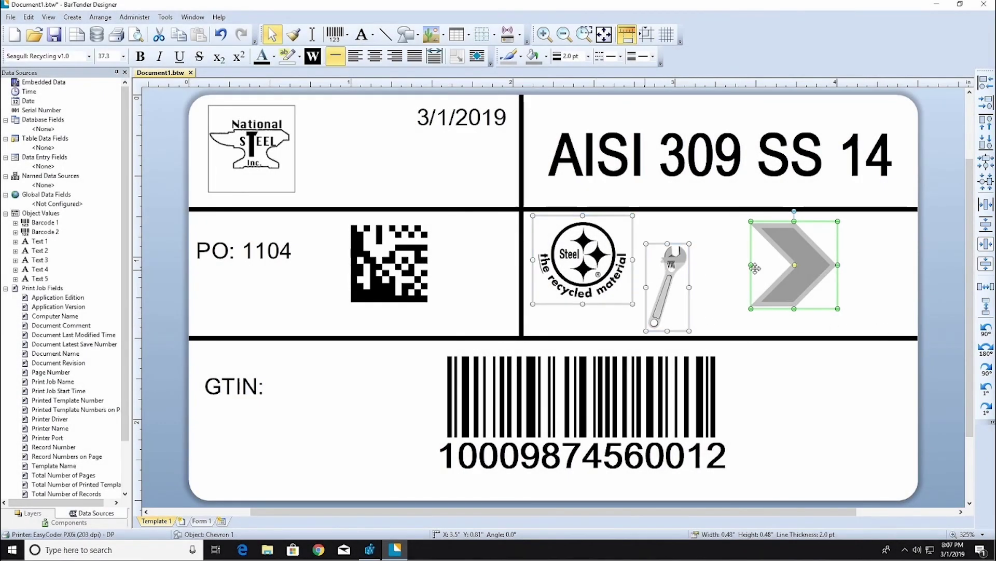
click(986, 182)
click(986, 204)
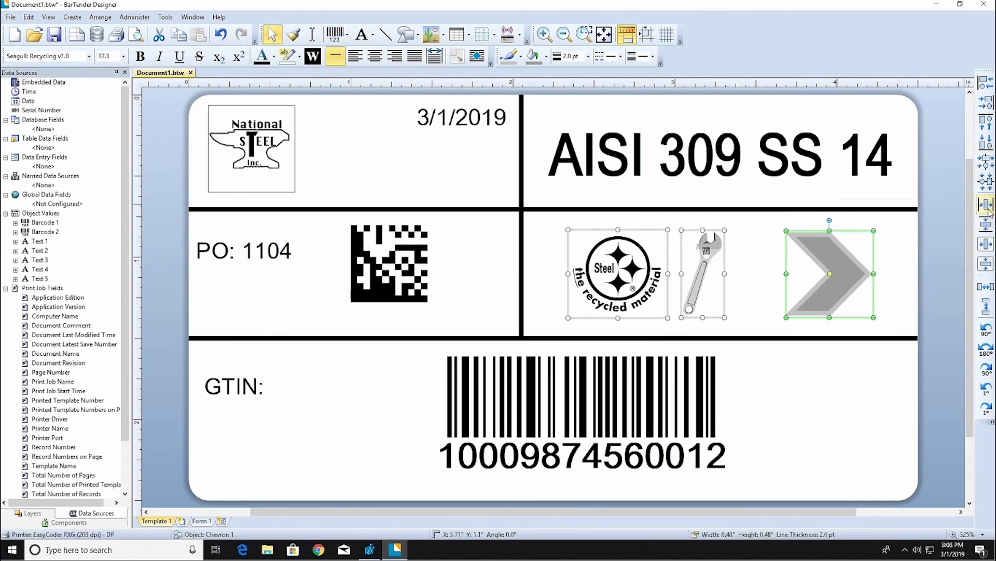
click(986, 288)
Centre the barcode horizontally and vertically in the bottom cell.
click(581, 395)
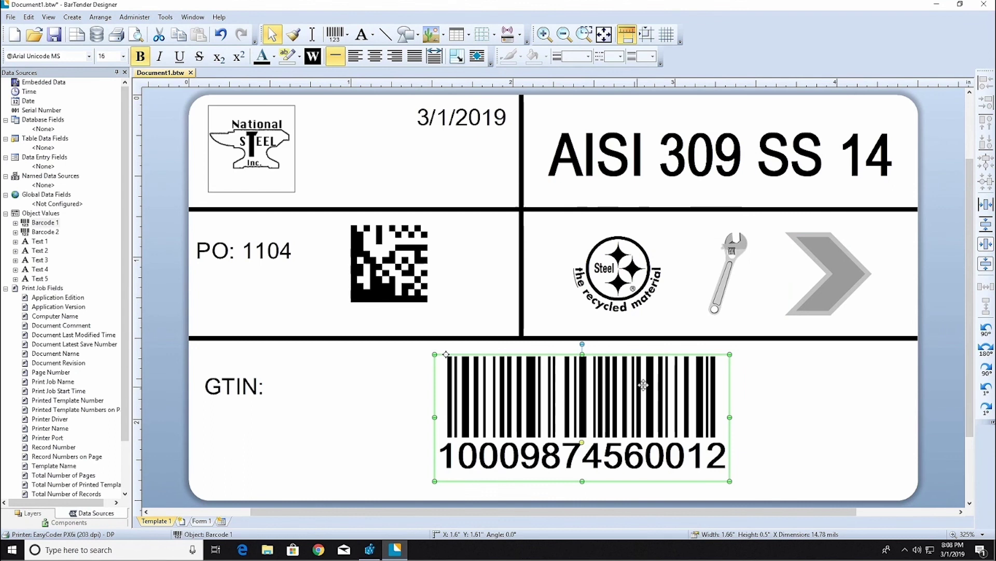
click(986, 205)
click(986, 224)
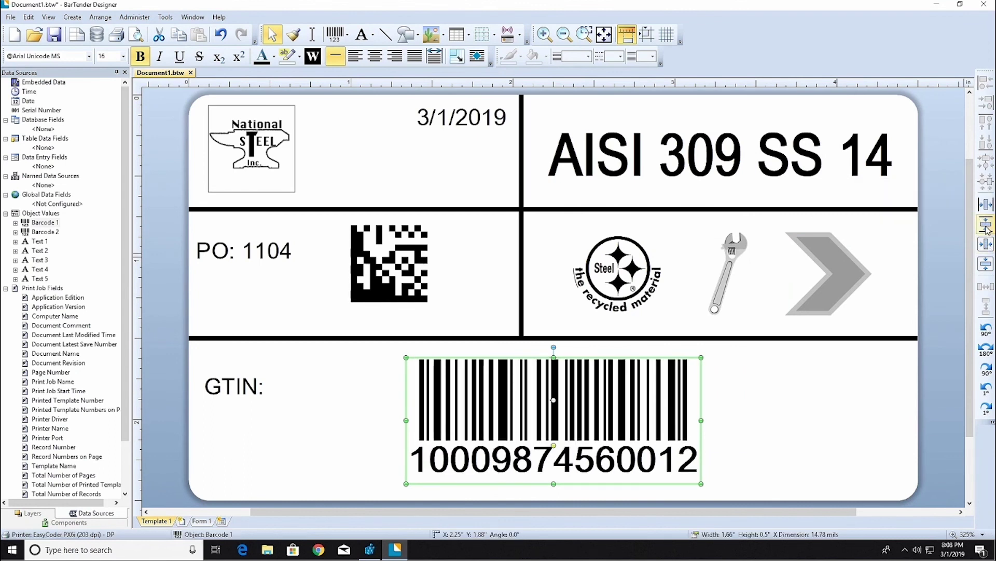